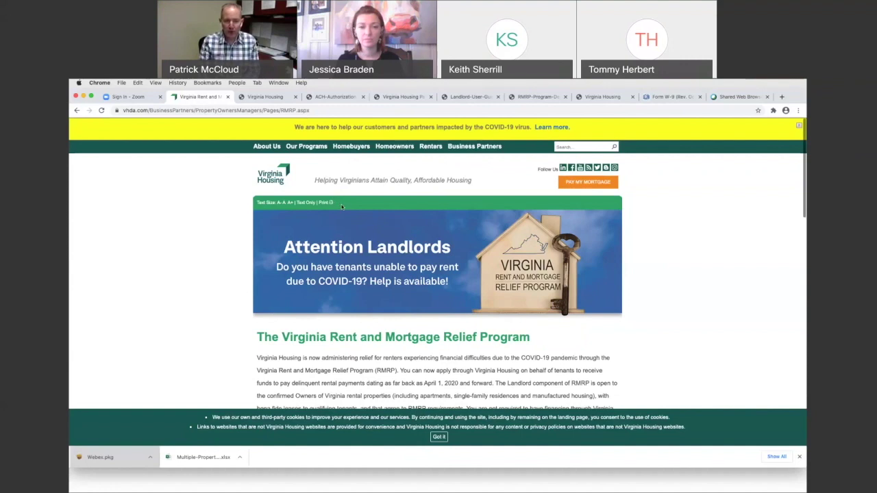
Step: Scroll the RMRP page past the eligibility rules and Dec. 30, 2020 deadline to the How to Get Started links
scroll(342, 206, down, 2)
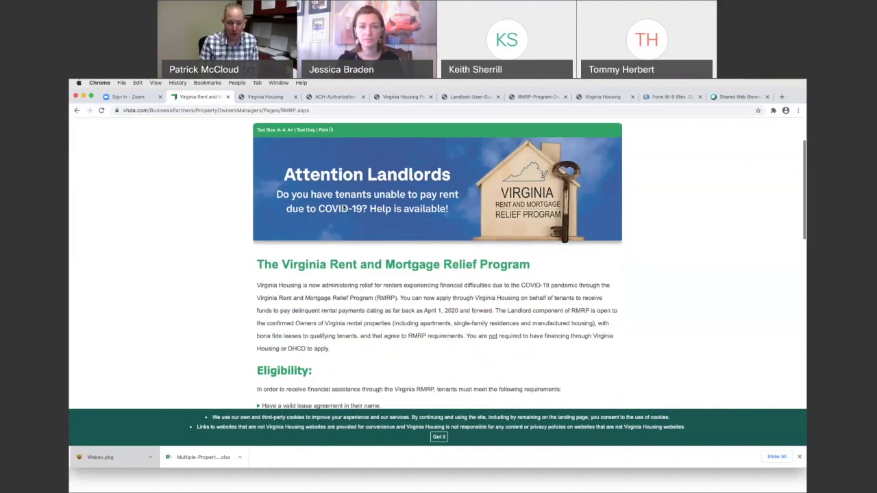
scroll(365, 237, down, 5)
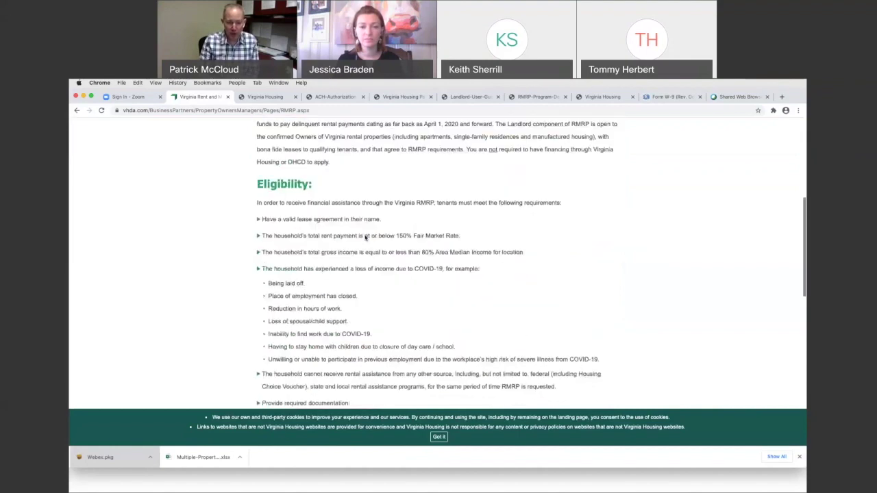
scroll(365, 238, down, 2)
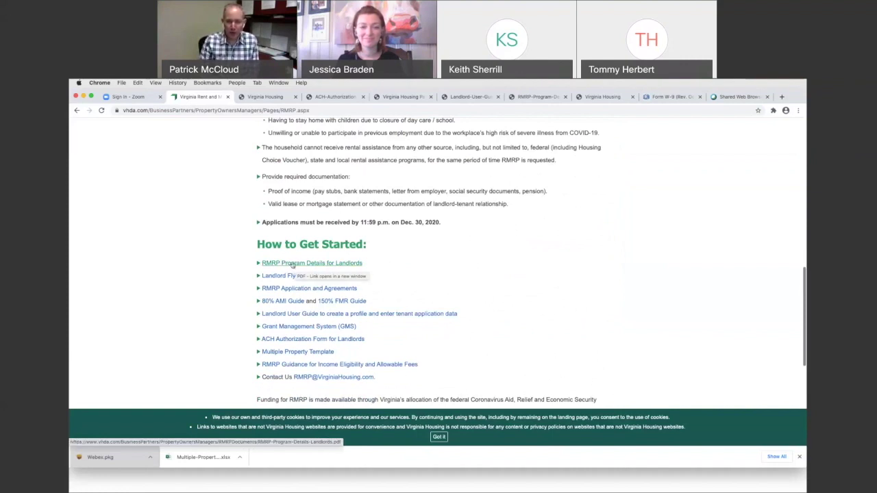
Step: View the 14-step landlord process chart in the RMRP Program Details for Landlords PDF, then return to the RMRP tab
click(295, 265)
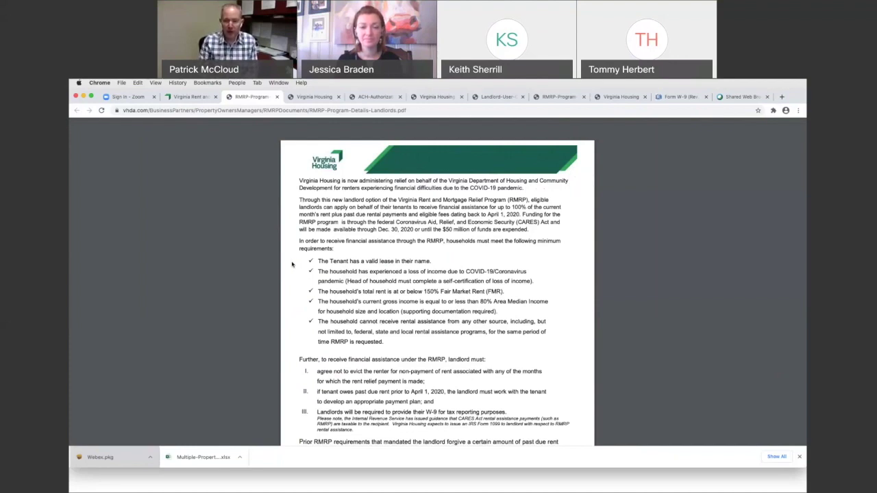
scroll(342, 266, down, 5)
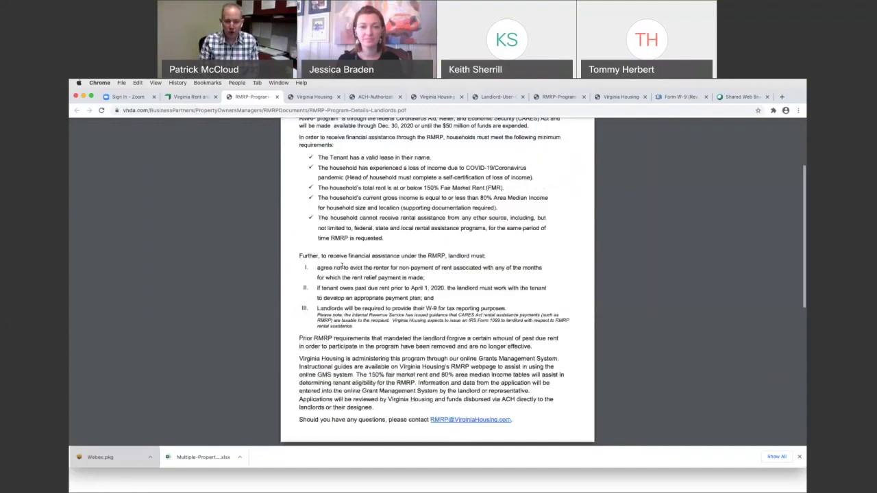
scroll(342, 266, down, 4)
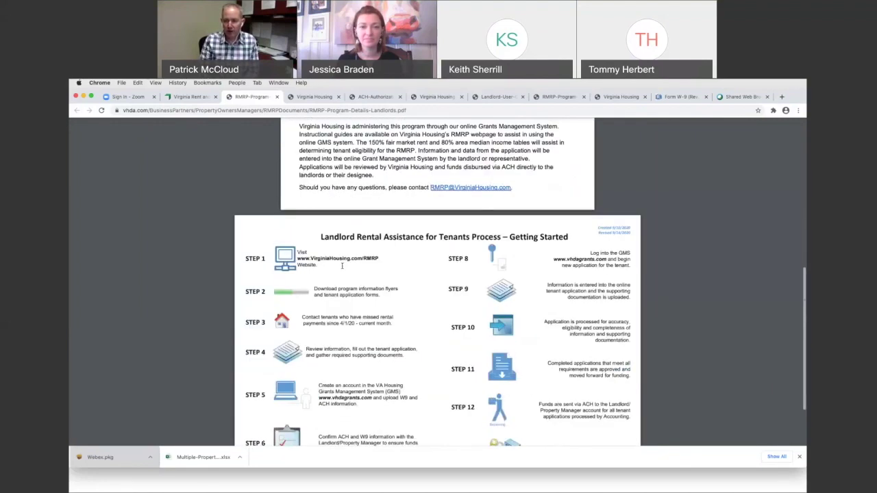
scroll(342, 265, down, 2)
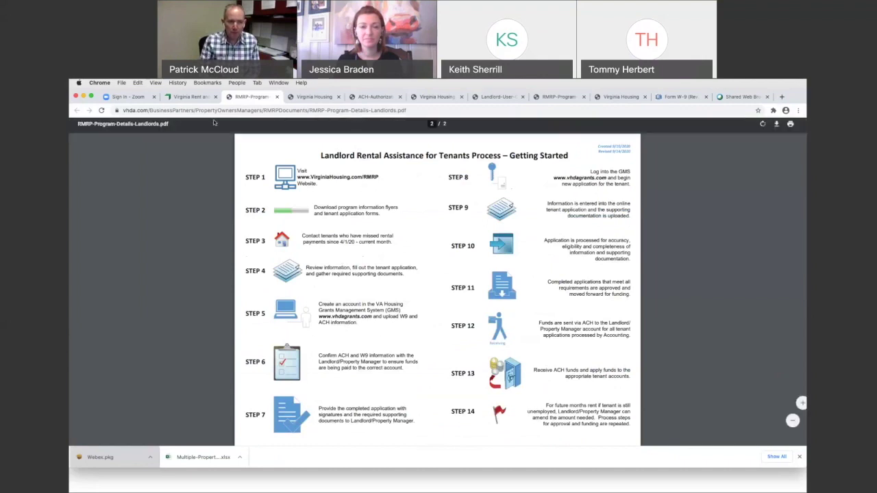
click(191, 97)
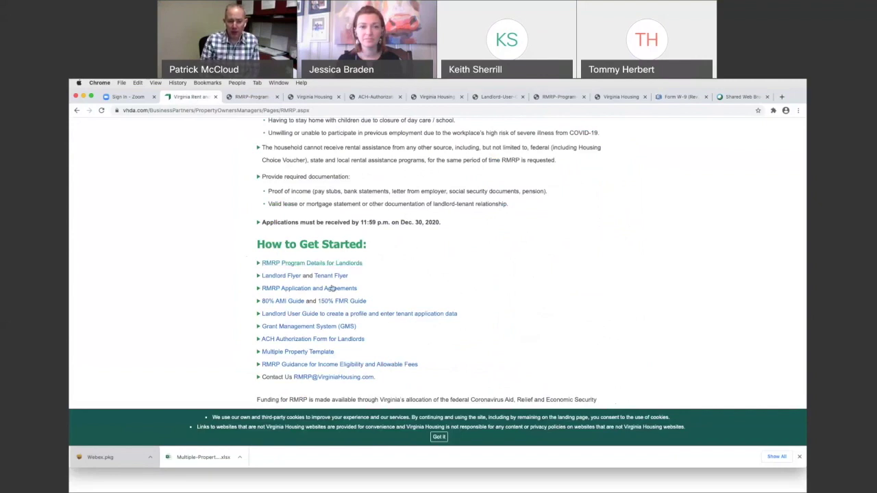
Step: Open RMRP-App-n-Agreements.pdf, the tenant application form, in a new tab
click(309, 288)
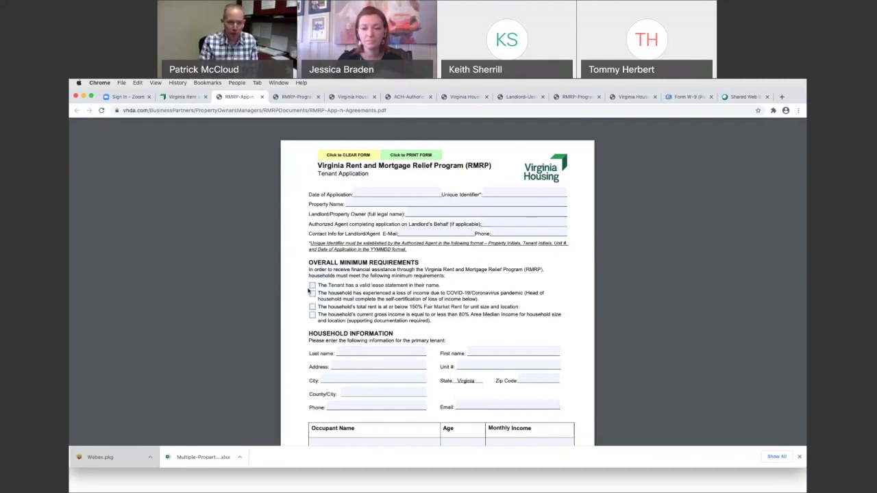
Step: From the RMRP page, open Landlord-User-Guide.pdf and scroll to its page 3 registration instructions
click(183, 96)
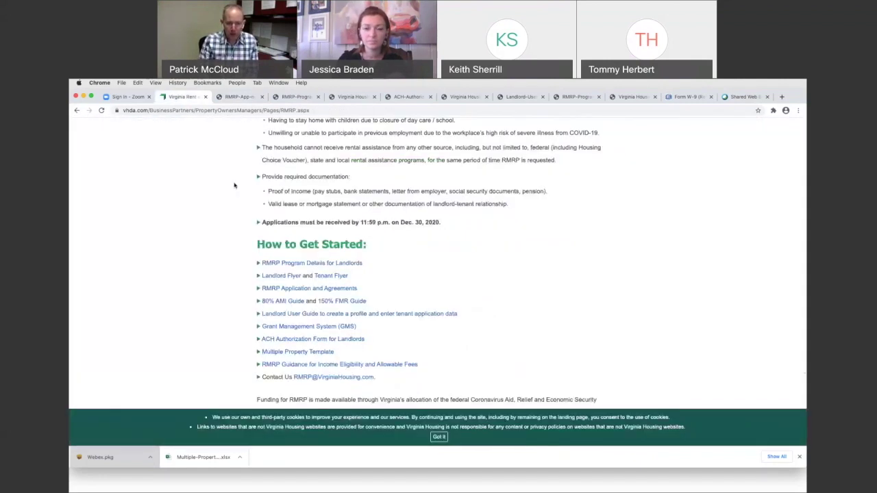
scroll(329, 283, down, 1)
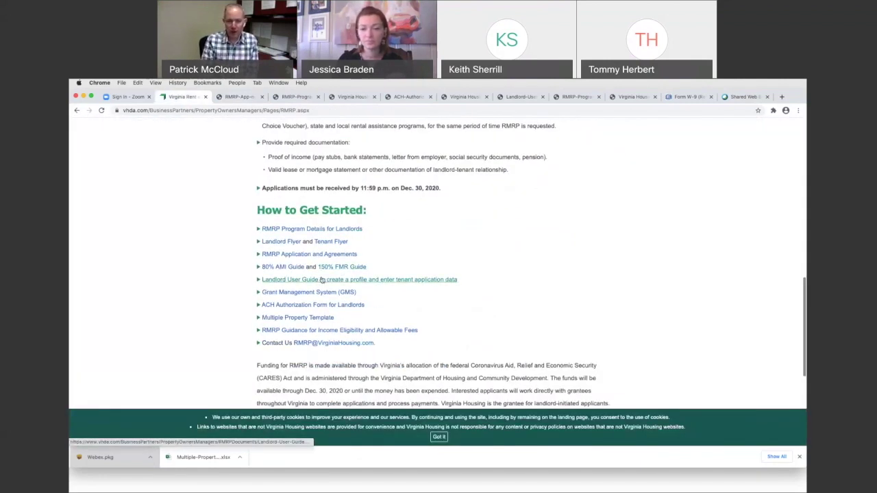
click(405, 281)
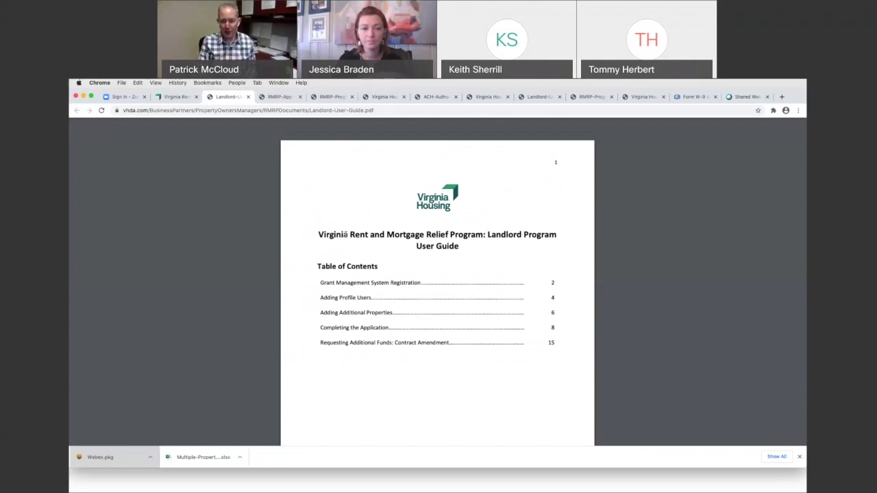
scroll(326, 244, down, 10)
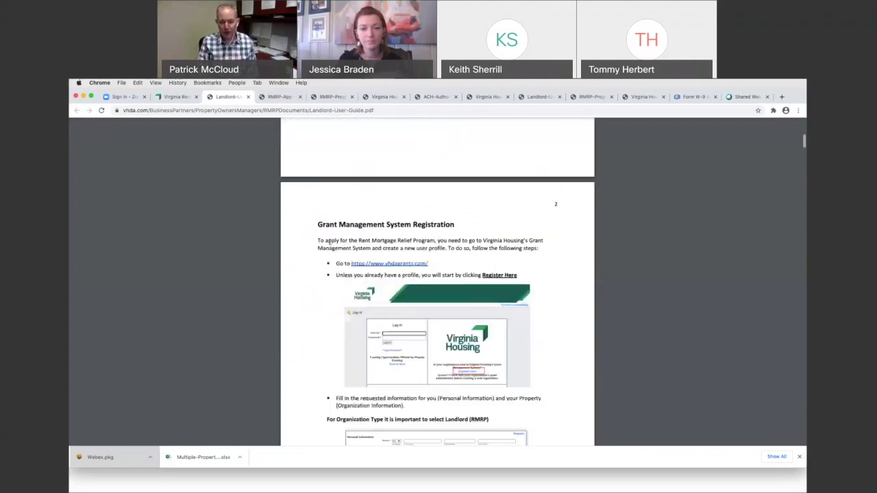
scroll(329, 242, down, 4)
scroll(329, 244, down, 1)
scroll(329, 243, down, 3)
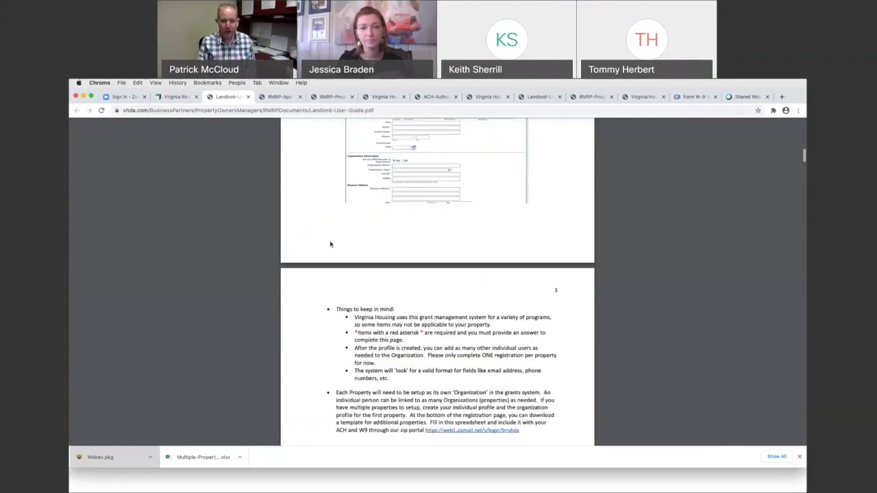
scroll(330, 244, down, 2)
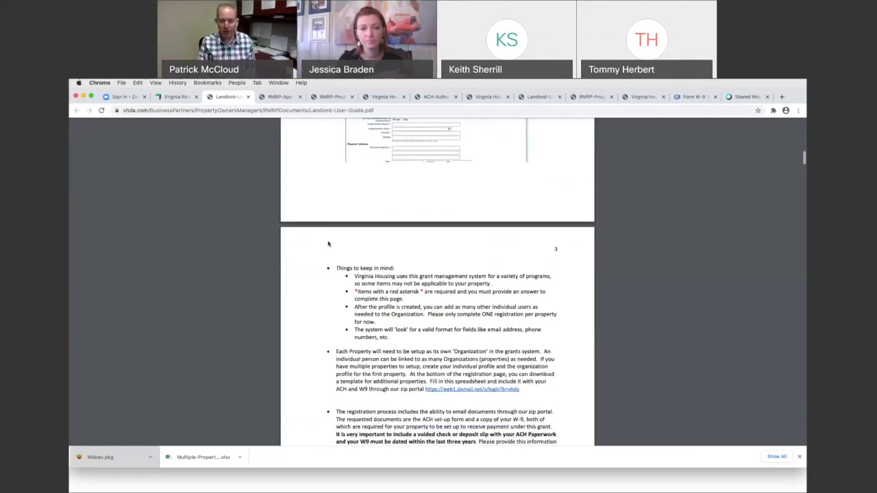
scroll(327, 242, down, 2)
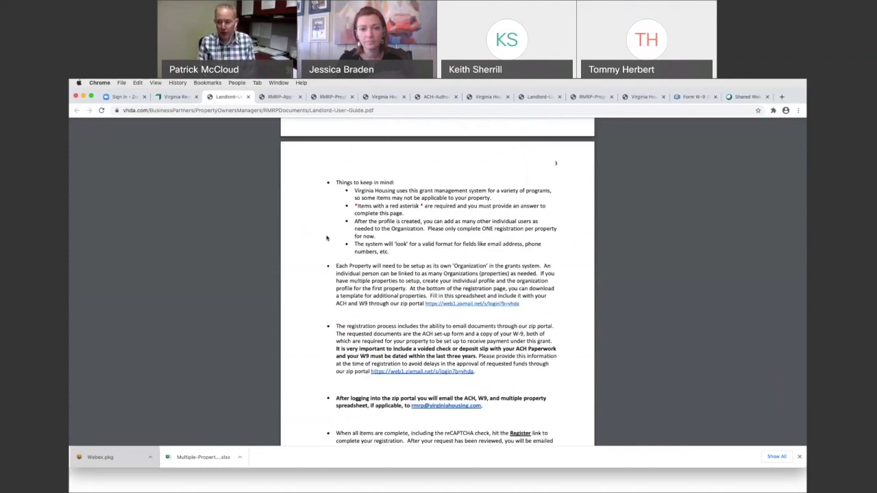
Step: Switch back to the Virginia Rent and Mortgage Relief tab at the How to Get Started links
click(163, 97)
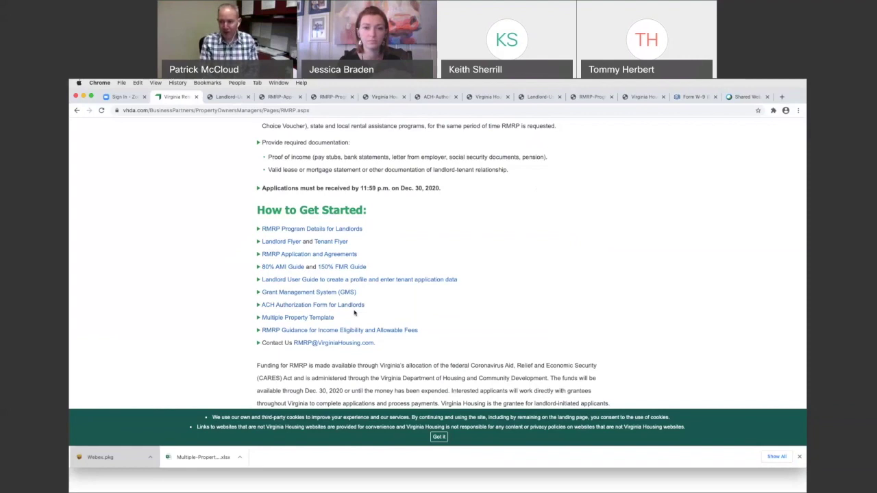
Step: Go to the vhdagrants.com Grant Management System and choose Register Here for a new organization
click(300, 292)
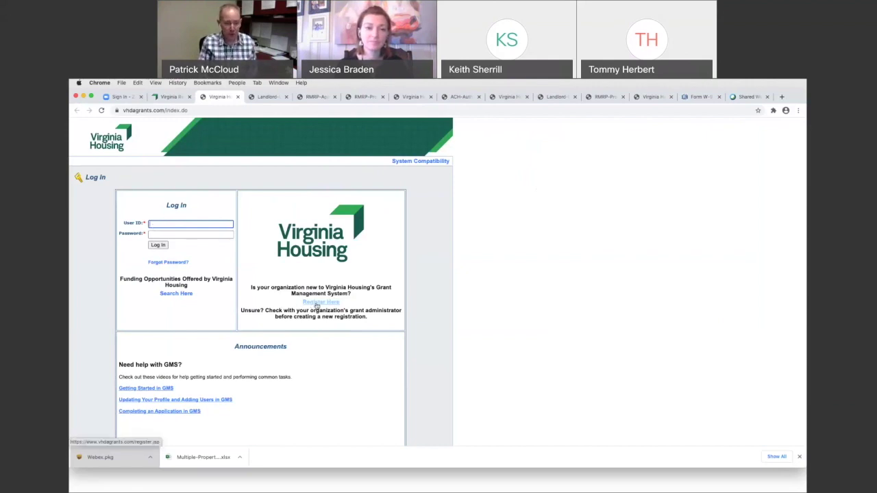
click(317, 304)
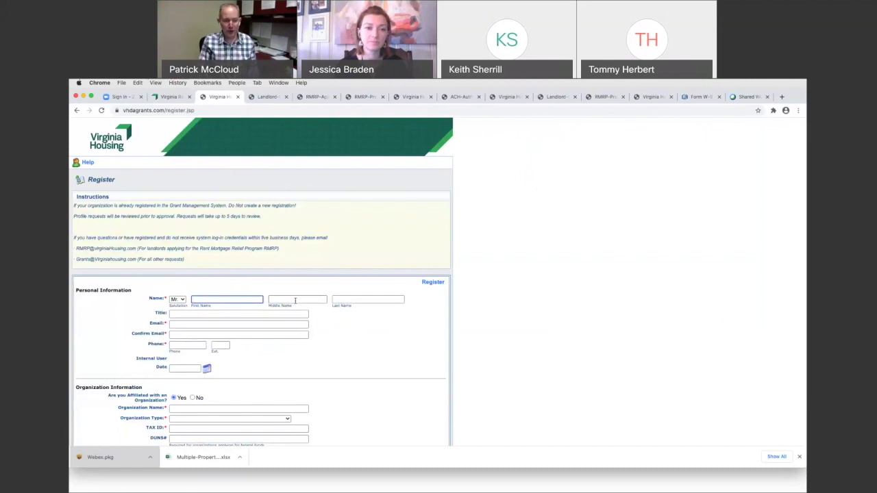
Step: In the registration form's Organization Information section, choose Property Management as a provided program
scroll(295, 300, down, 3)
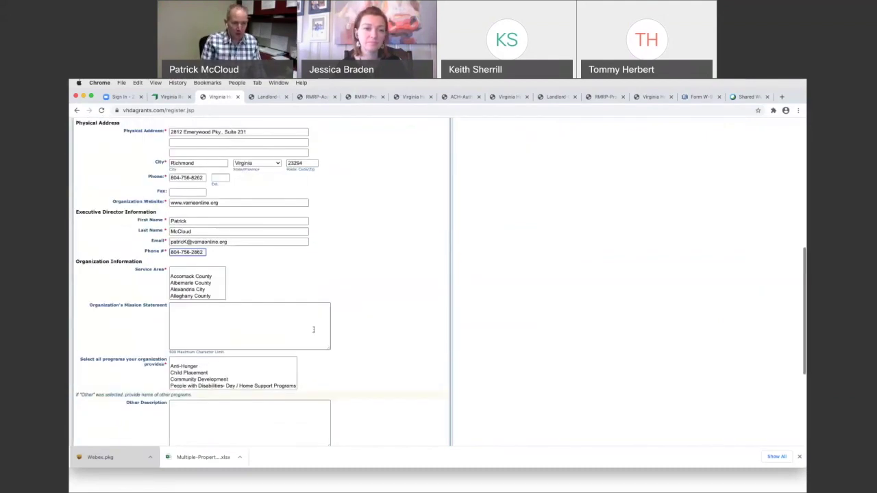
scroll(314, 329, down, 2)
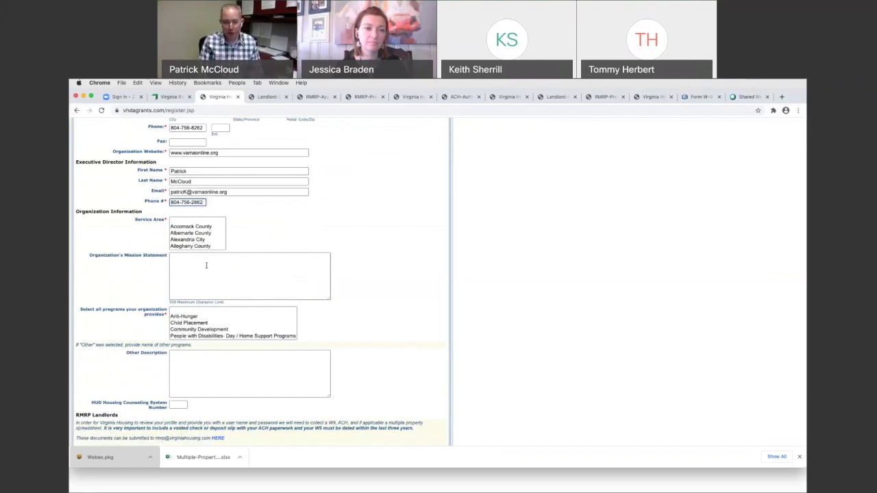
scroll(179, 317, down, 2)
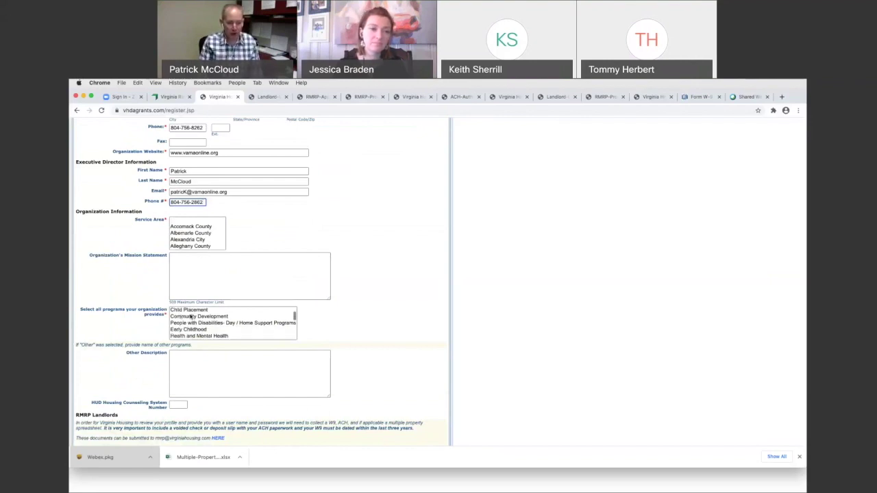
scroll(191, 316, down, 5)
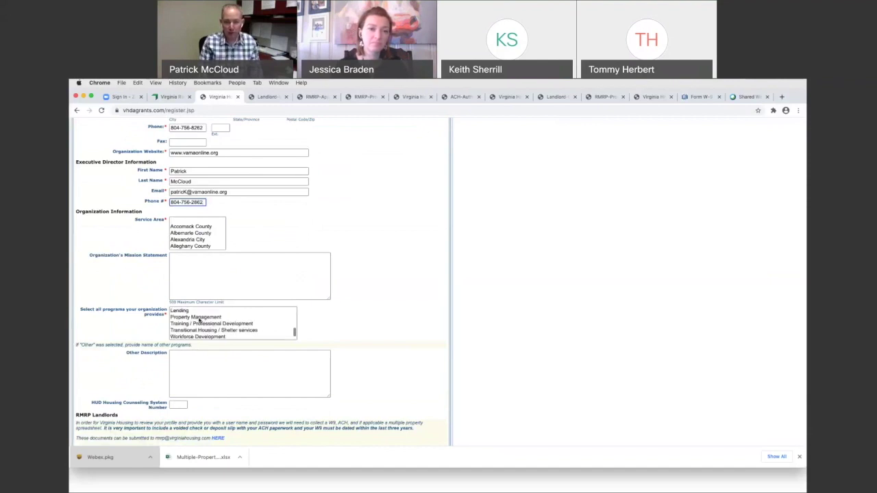
click(199, 317)
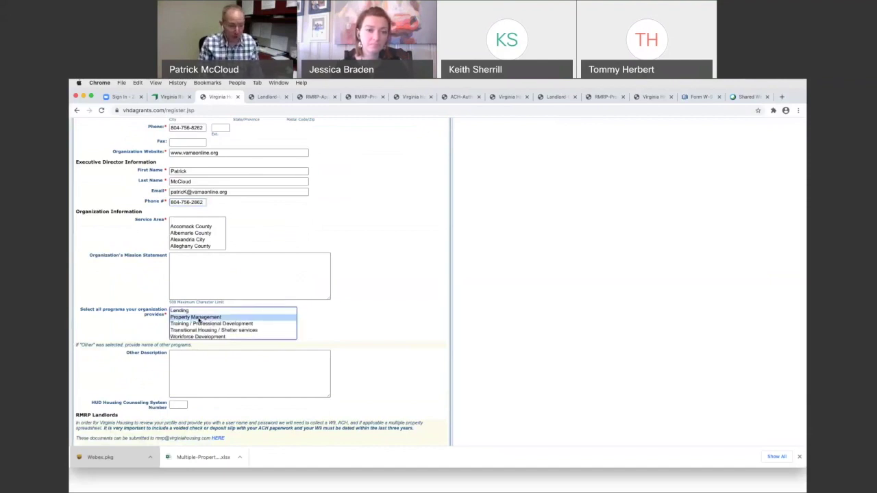
scroll(177, 361, down, 2)
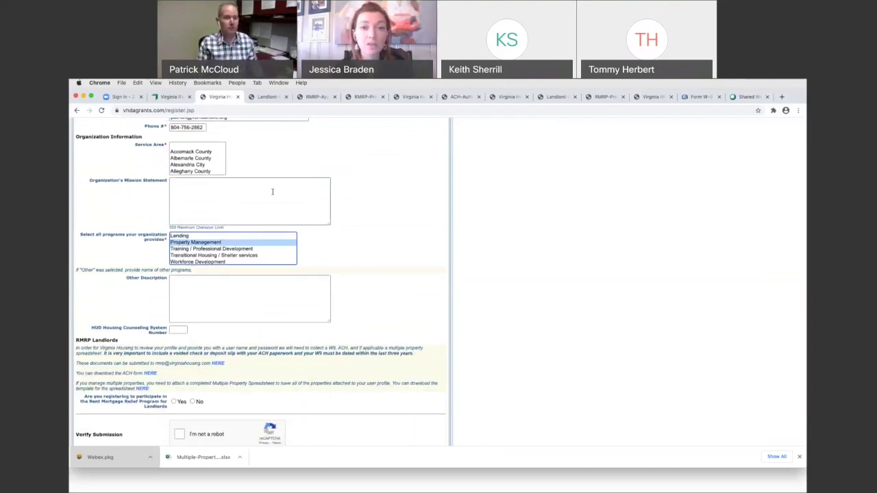
scroll(270, 163, up, 2)
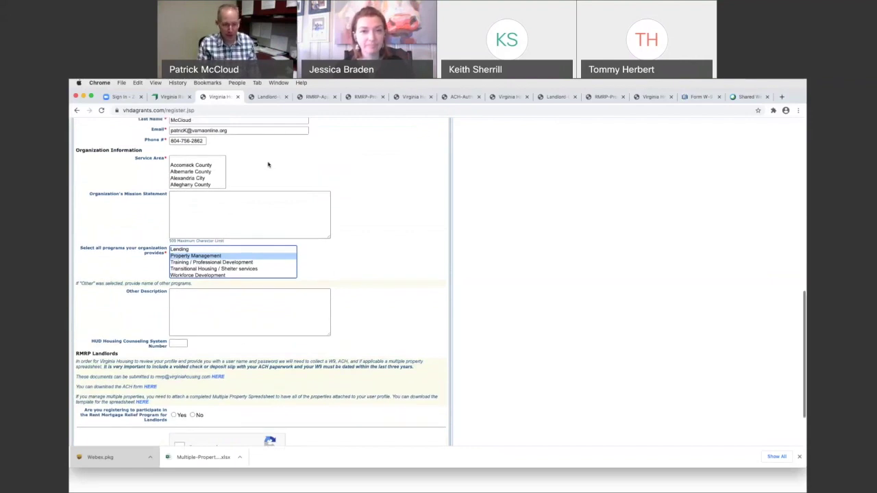
scroll(269, 167, up, 1)
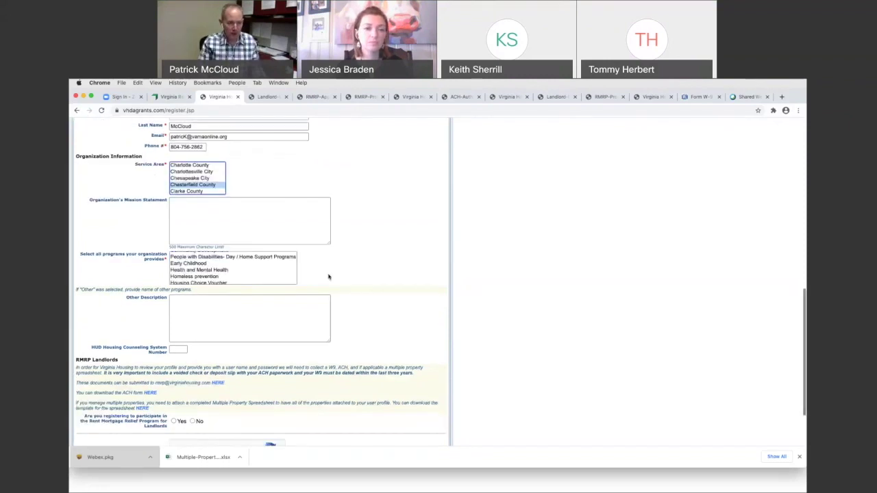
scroll(329, 276, down, 2)
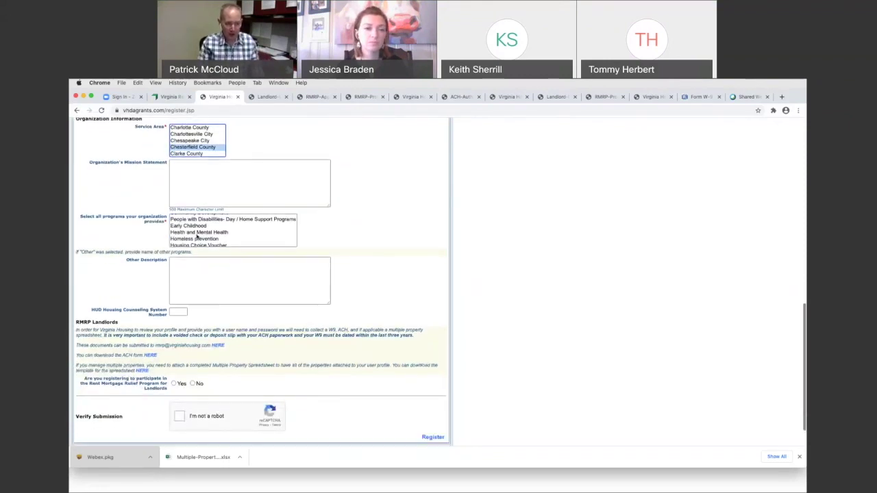
scroll(197, 237, down, 5)
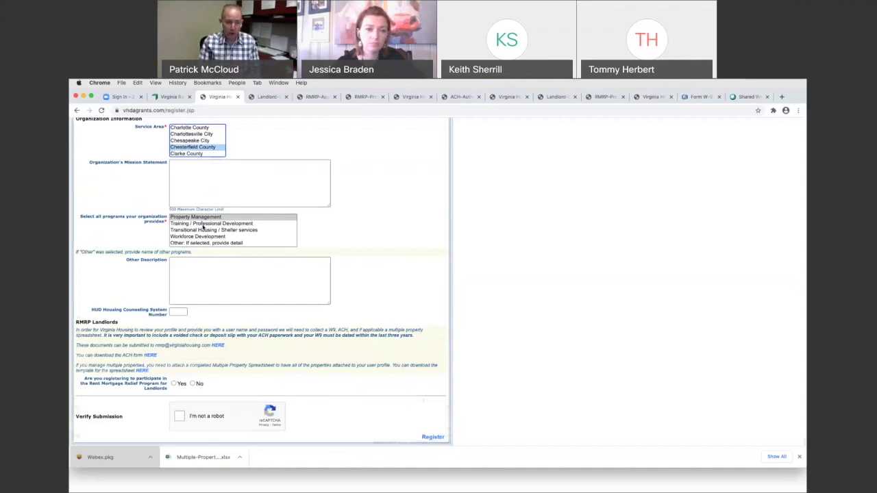
scroll(185, 264, down, 2)
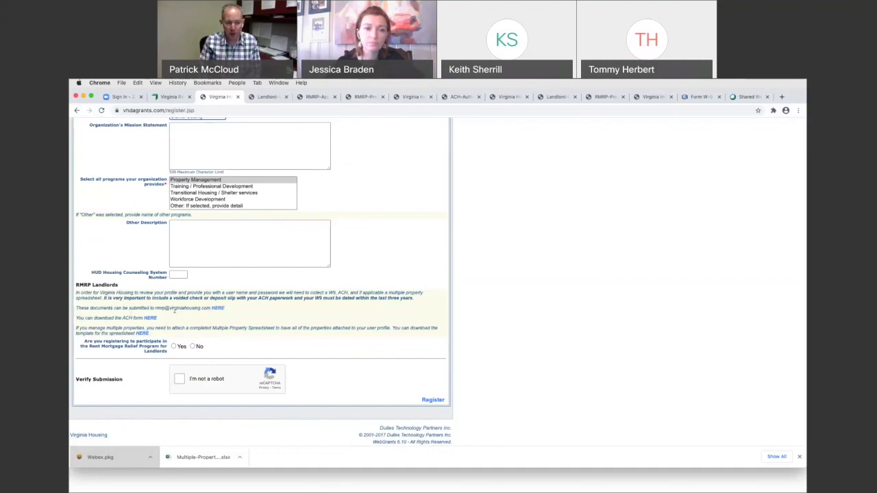
Step: Check the Zix secure message center sign-up page for submitting documents, then return to the registration tab
click(217, 311)
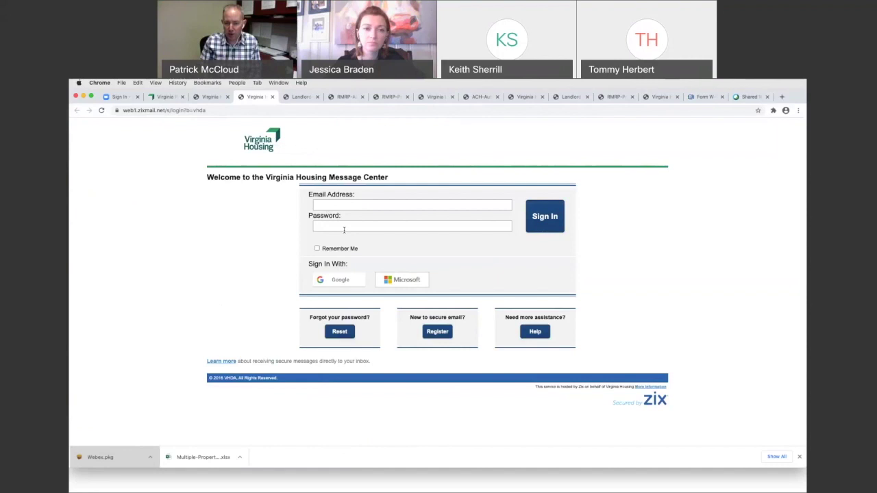
click(434, 331)
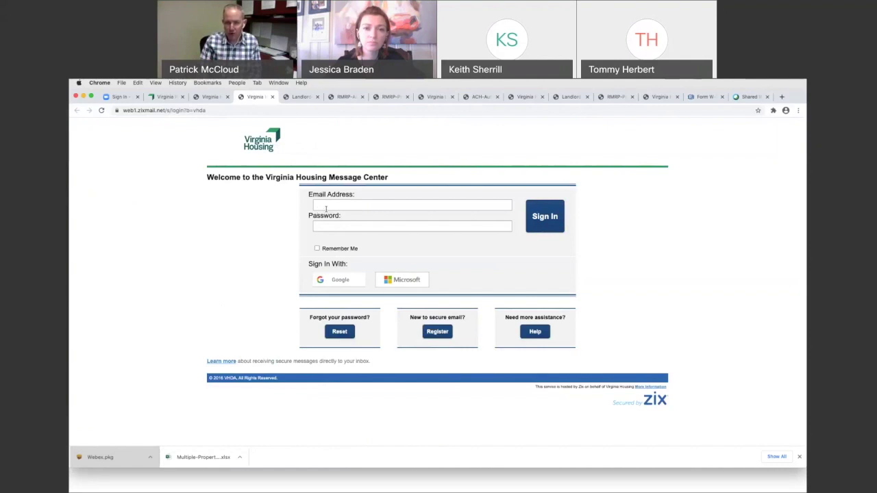
click(210, 96)
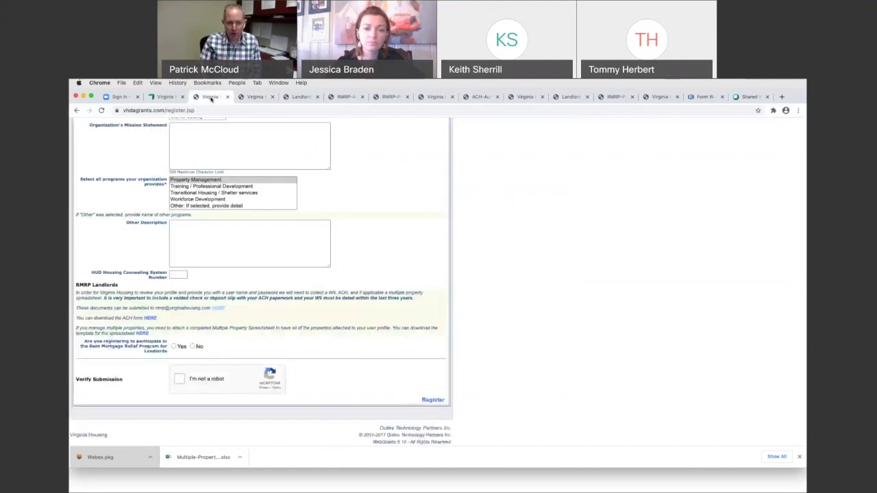
scroll(245, 187, up, 15)
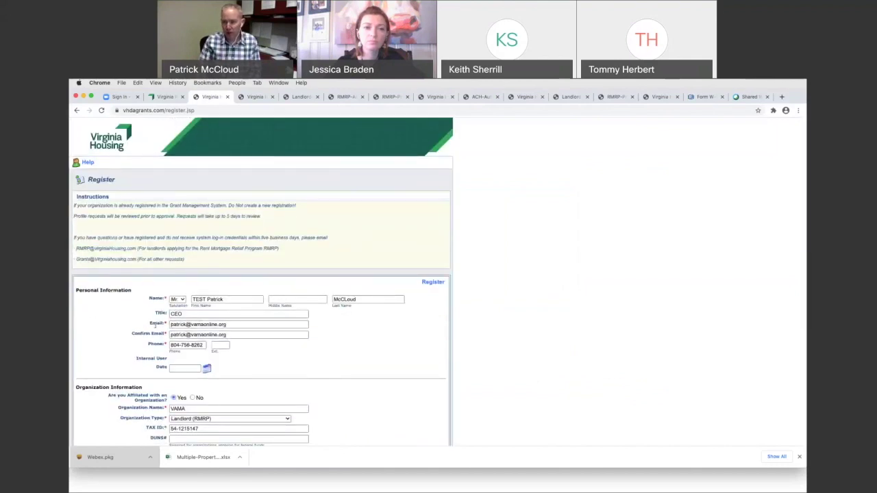
scroll(291, 331, down, 1)
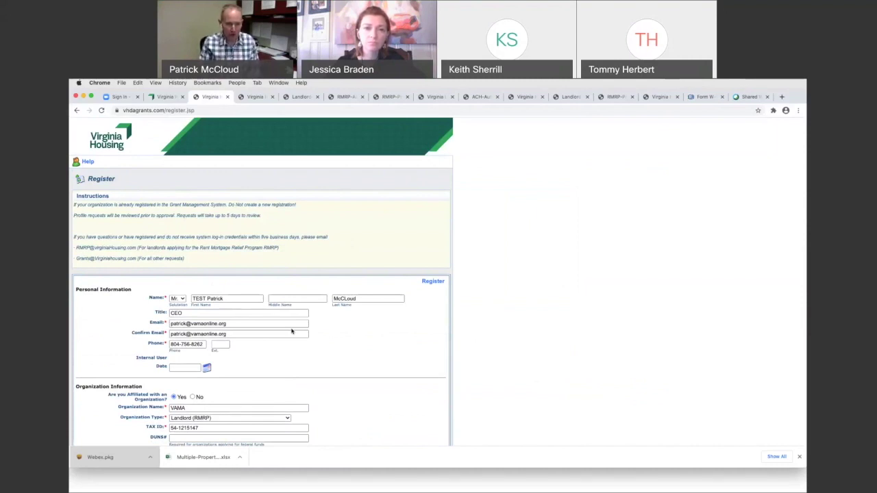
scroll(475, 335, down, 15)
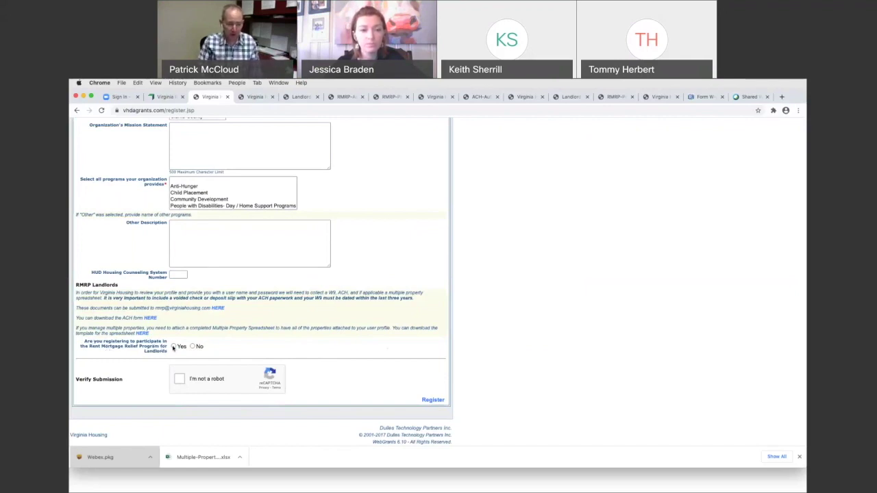
Step: Answer Yes for the Rent Mortgage Relief Program, pass the reCAPTCHA, and submit the registration
click(174, 346)
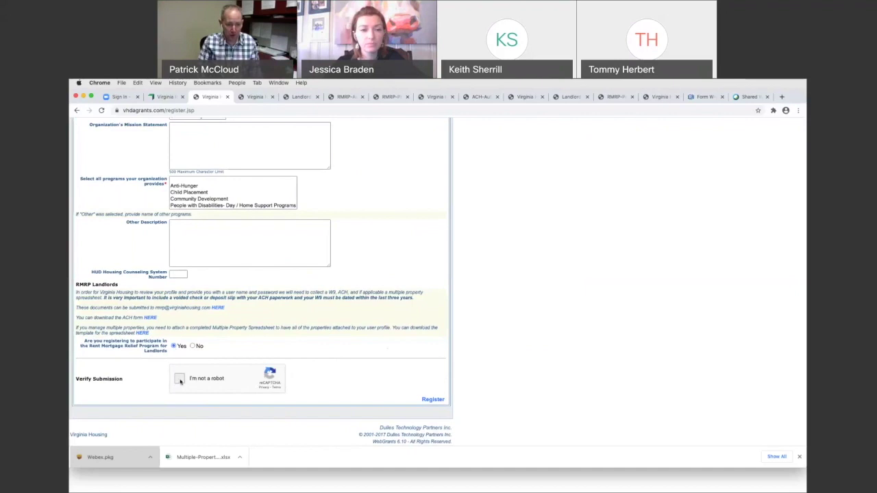
click(180, 380)
click(432, 400)
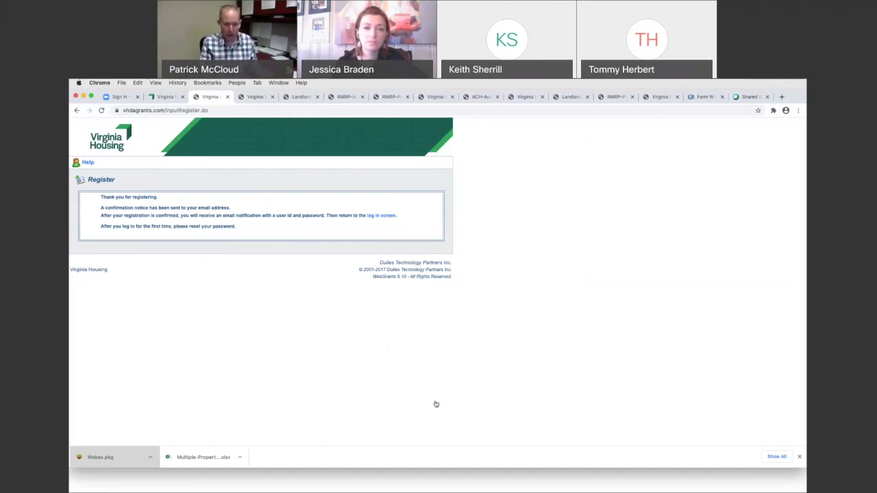
Step: Switch to Apple Mail with Cmd+Tab to check the WebGrants New User Registration email
key(super+Tab)
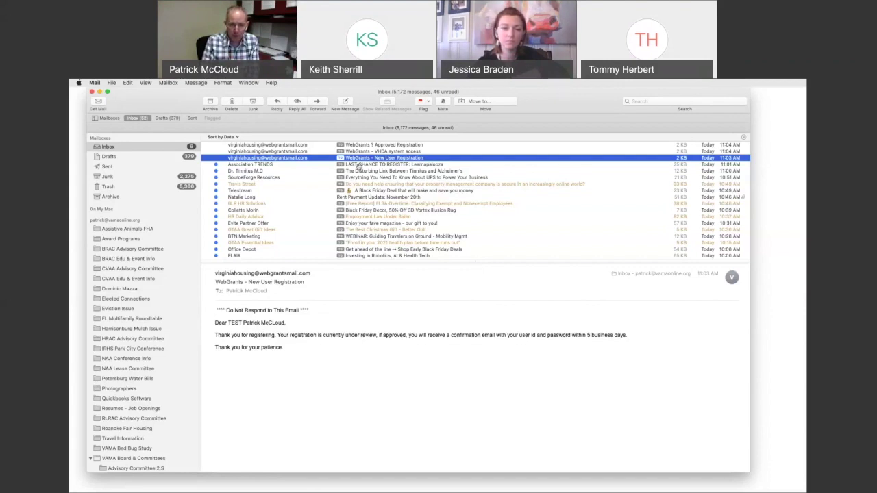
Step: Open the WebGrants Approved Registration email with the new password, then switch back to Chrome
key(Up)
key(Up)
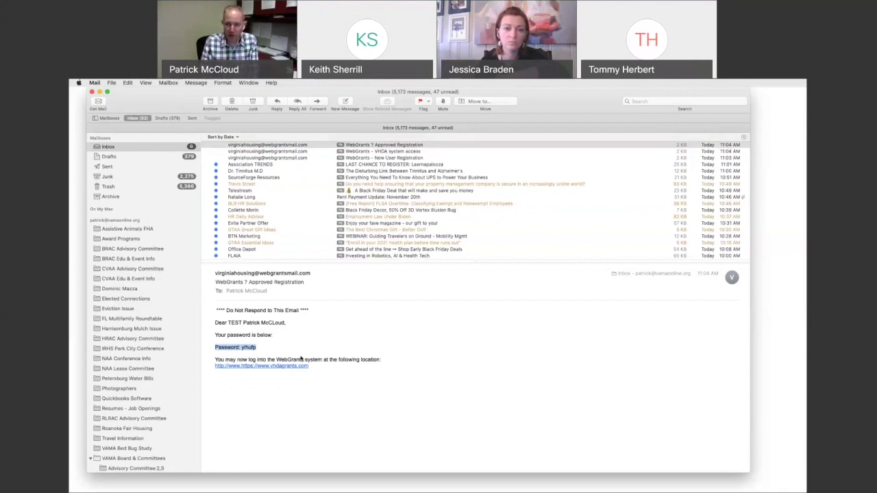
key(super+Tab)
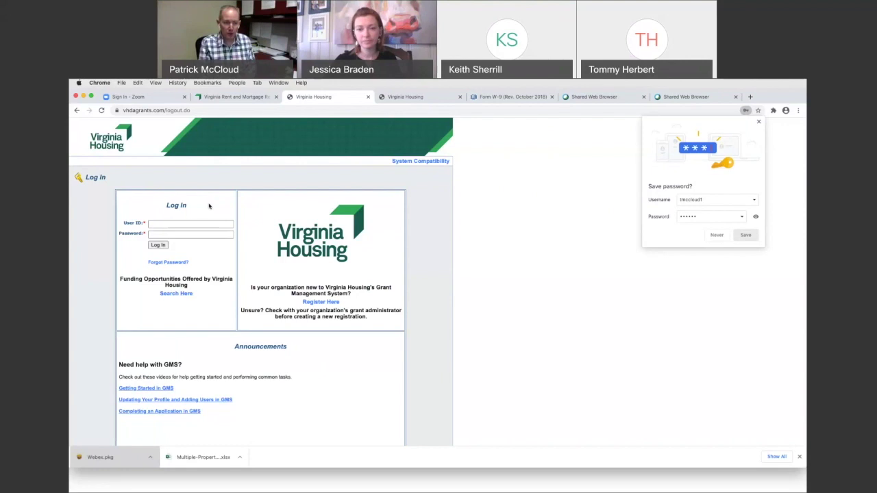
Step: From the Virginia Rent and Mortgage Relief page's How to Get Started section, open the Grant Management System (GMS) login
click(247, 97)
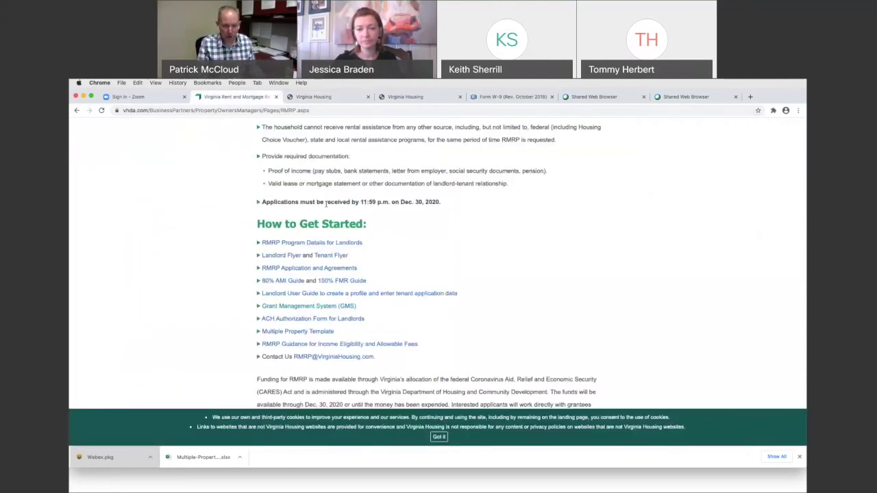
scroll(333, 207, up, 5)
scroll(341, 212, up, 10)
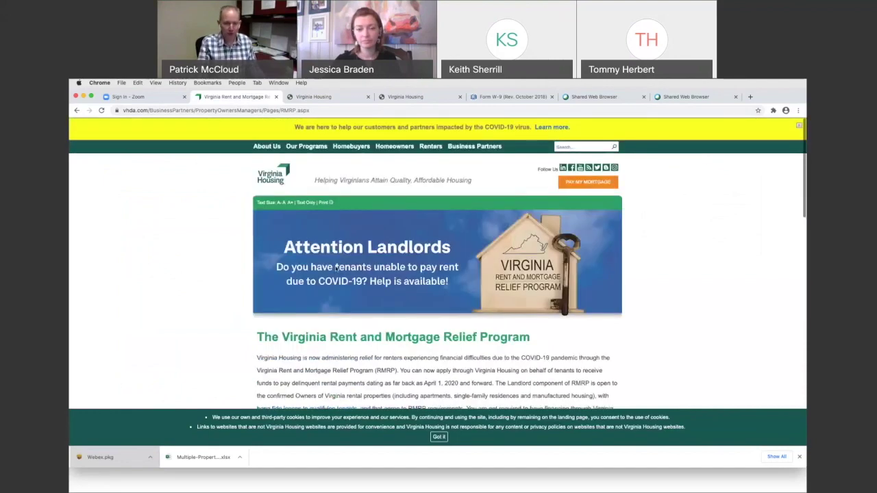
scroll(356, 273, down, 3)
scroll(356, 273, down, 10)
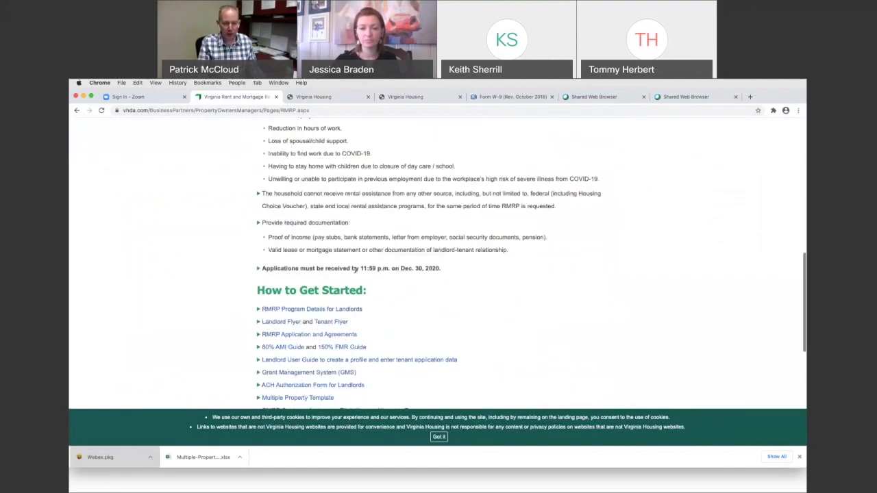
scroll(356, 288, down, 1)
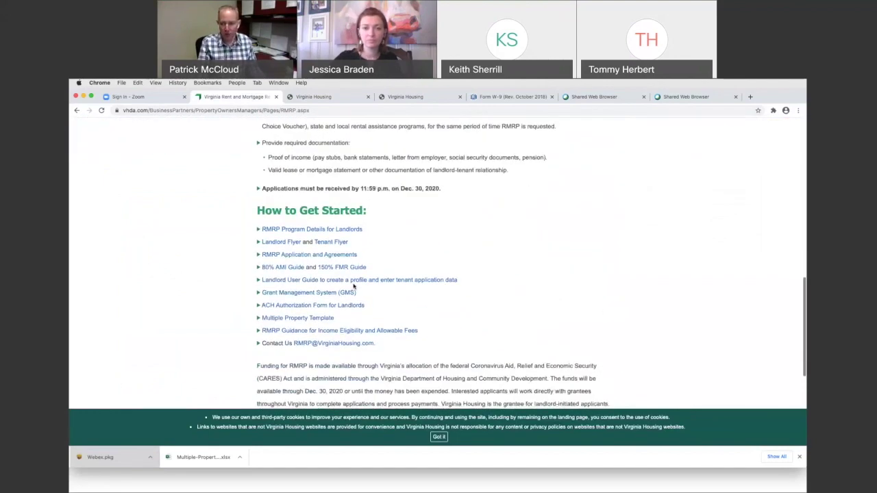
click(298, 294)
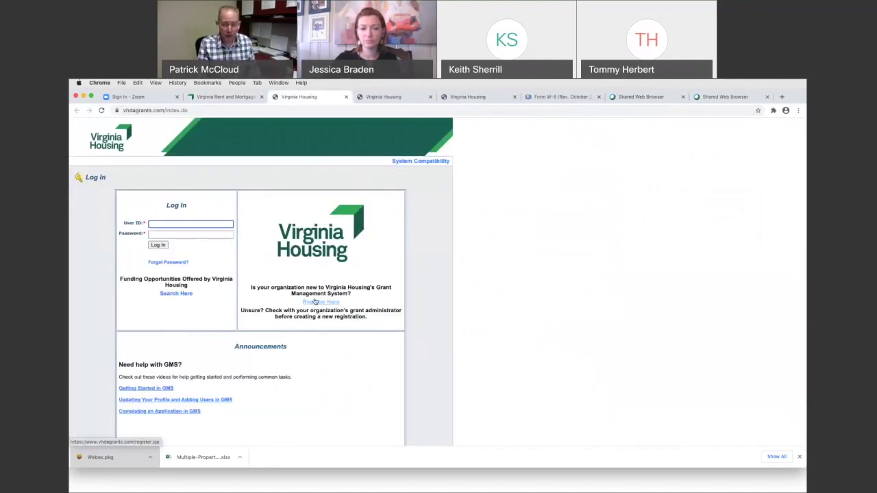
Step: Log in using the autofilled user ID and the emailed password
click(163, 224)
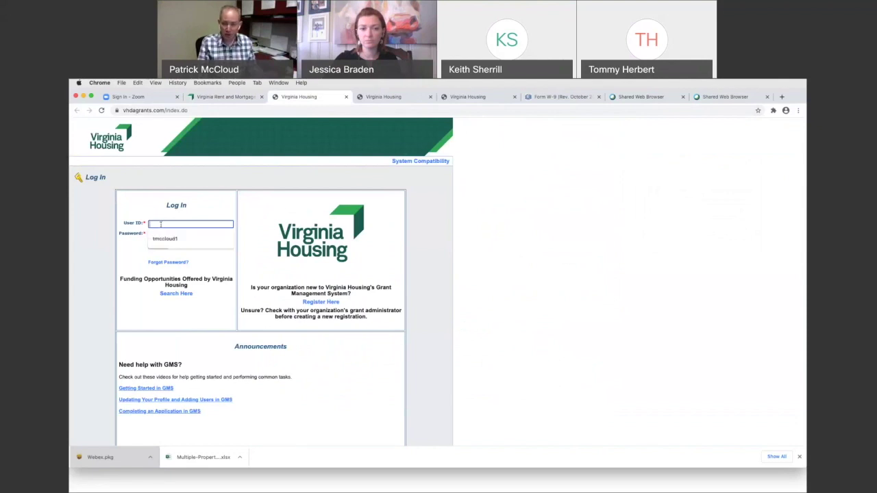
click(165, 239)
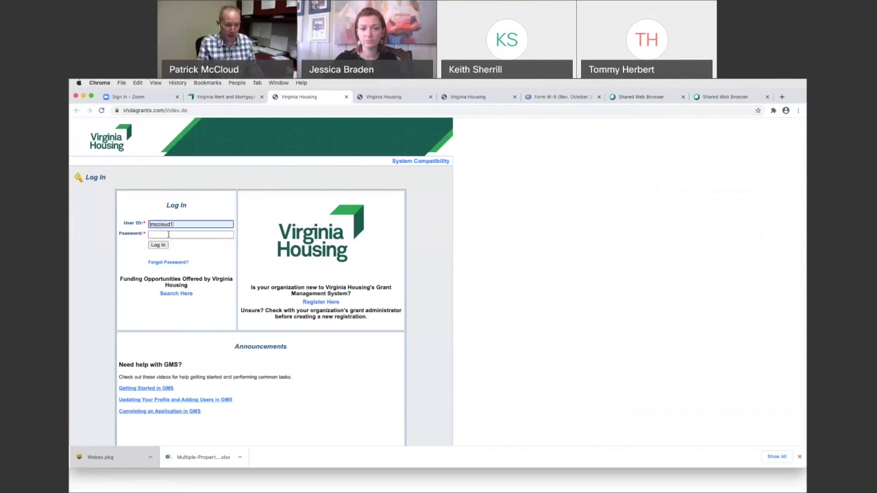
click(168, 234)
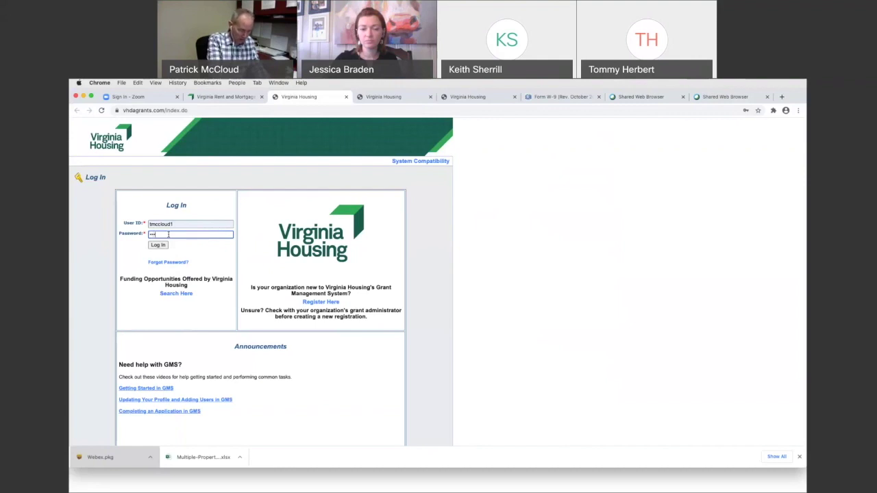
text(•)
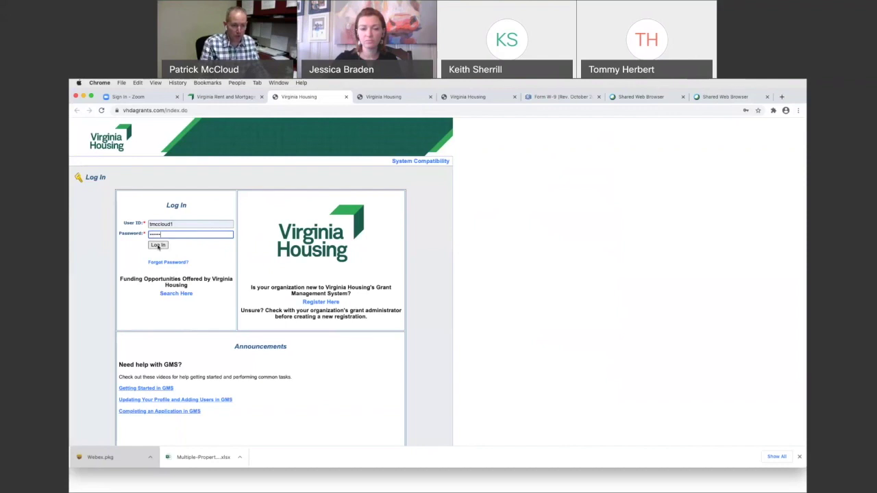
click(158, 245)
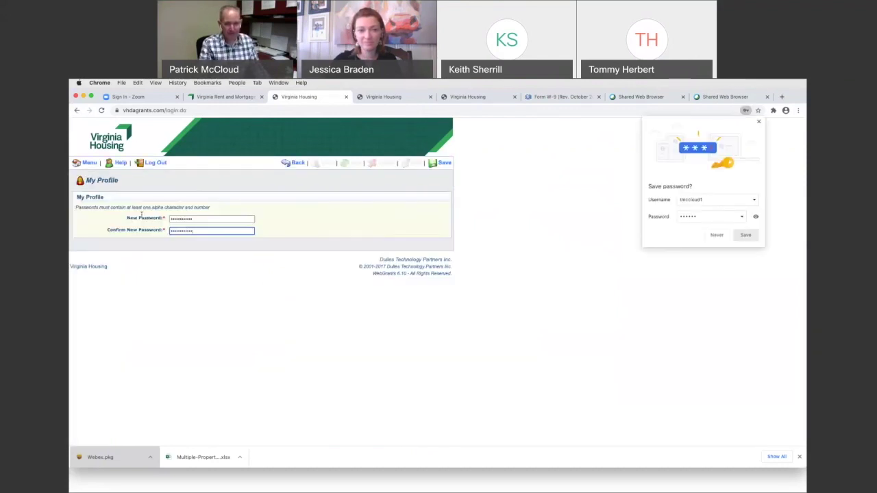
Step: Save the new password on My Profile to reach the Main Menu
click(443, 162)
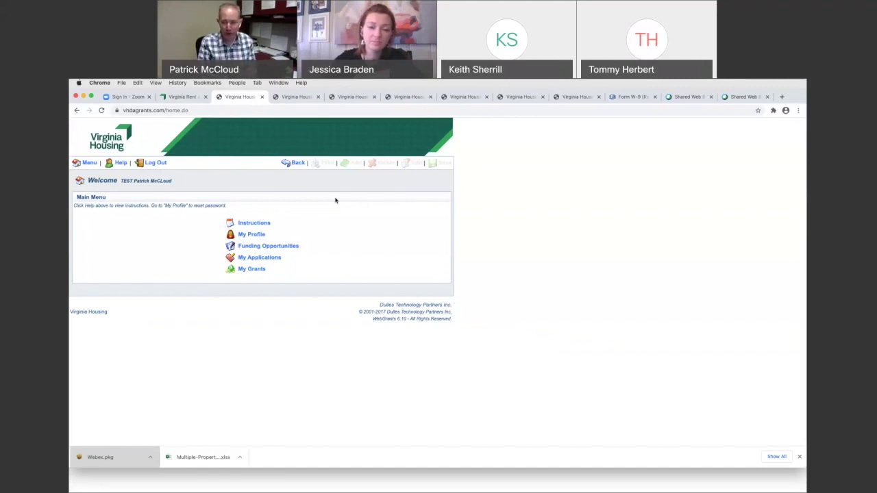
Step: Bring the browser forward and view the Funding Opportunities table of current grants
click(499, 220)
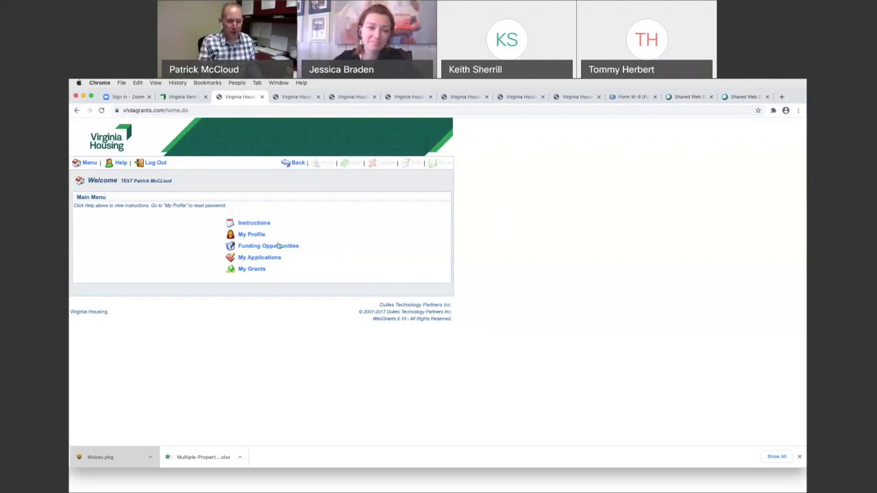
click(251, 248)
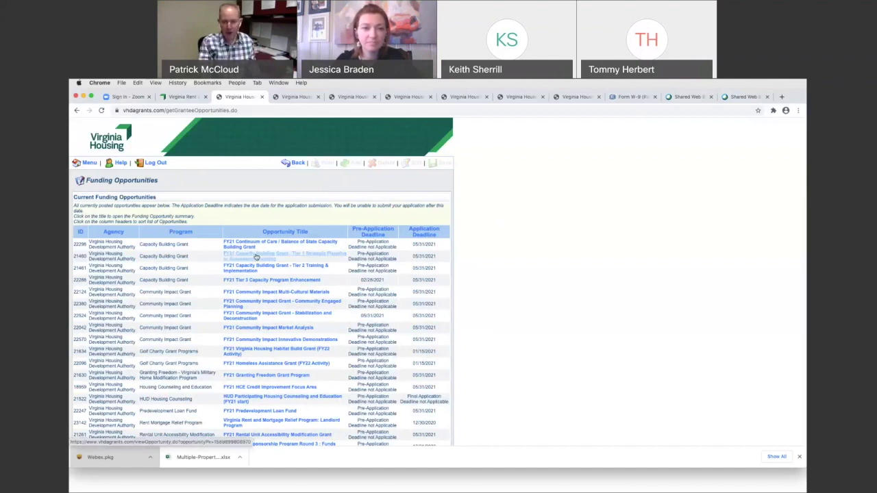
Step: Open the 'Virginia Rent and Mortgage Relief Program: Landlord Program' opportunity from the list
scroll(254, 256, down, 1)
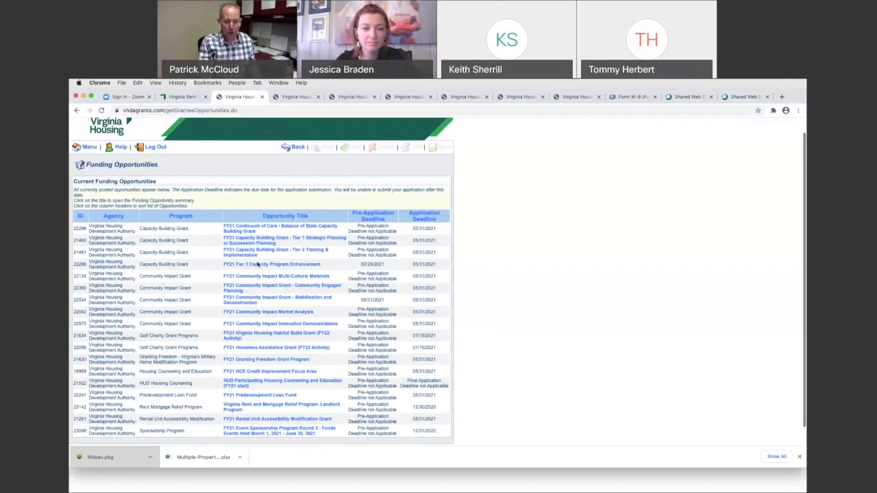
scroll(258, 265, down, 1)
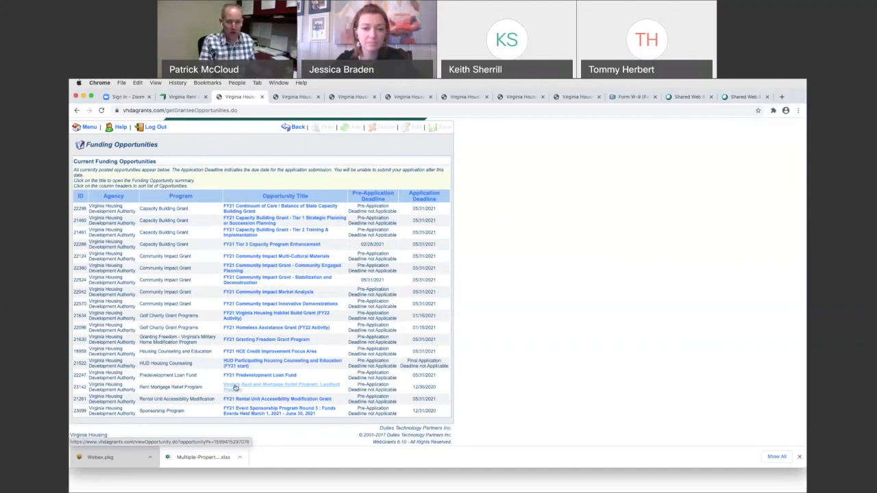
click(235, 388)
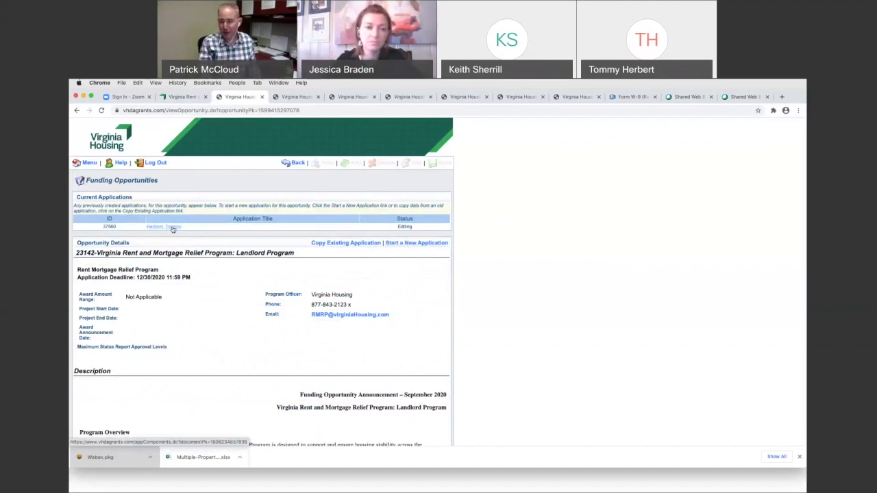
Step: Start a new application, keep the current primary contact, and title it with the tenant's name
click(416, 245)
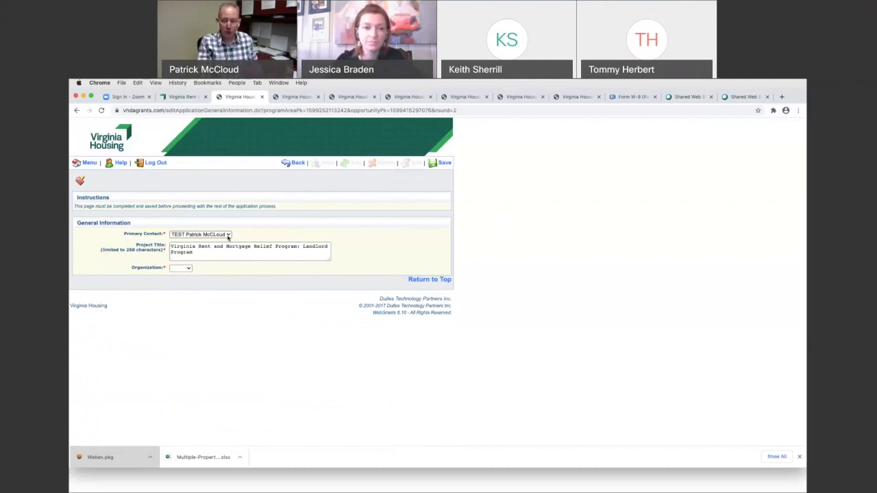
click(228, 235)
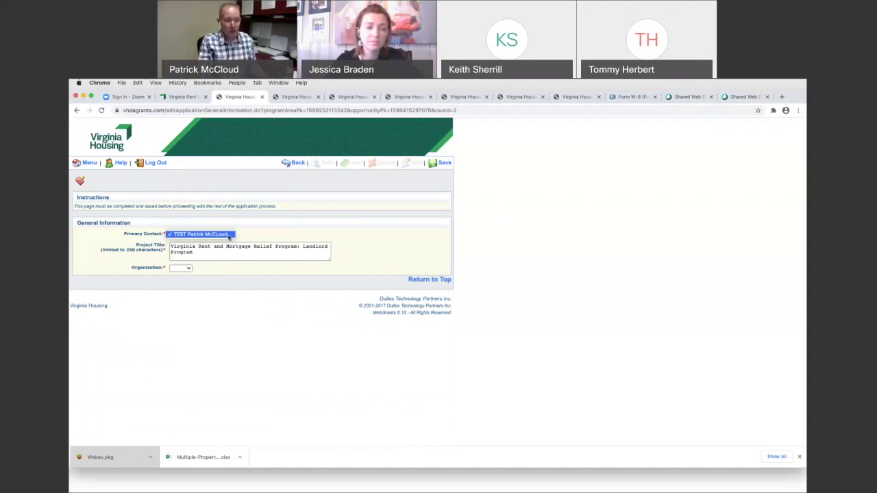
click(261, 236)
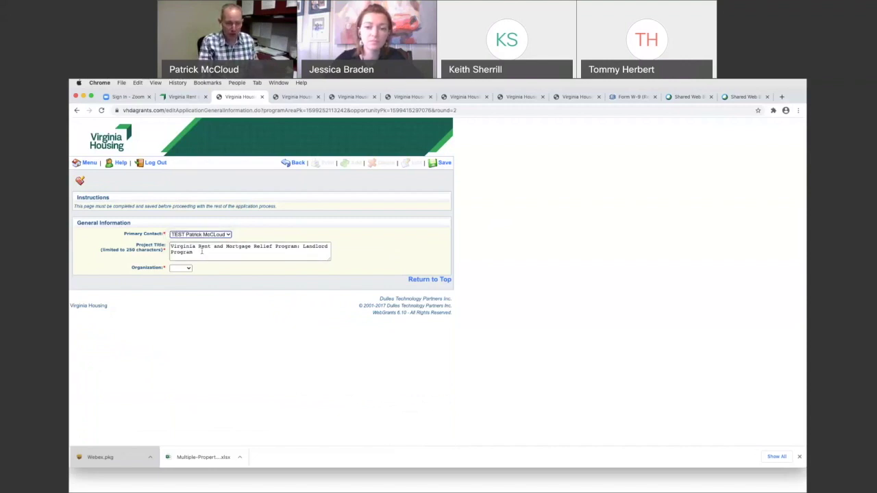
drag(201, 253, 147, 241)
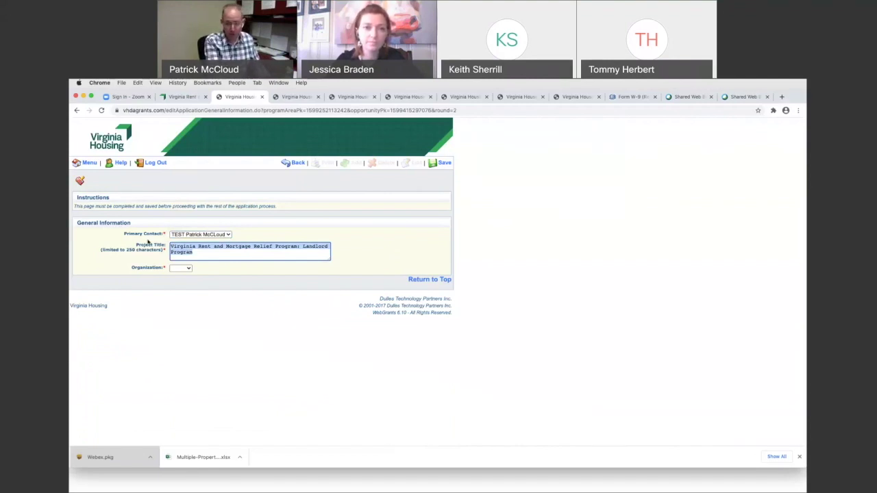
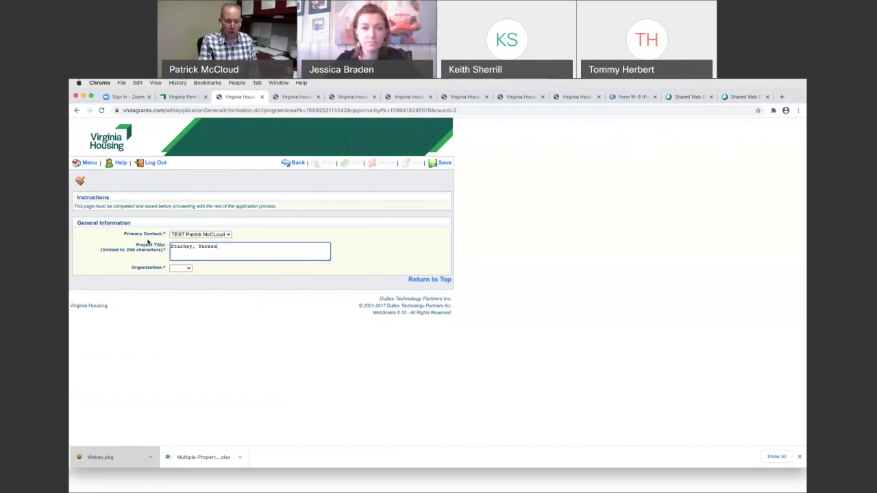
Step: Set the organization to VAMA and save the General Information
click(189, 269)
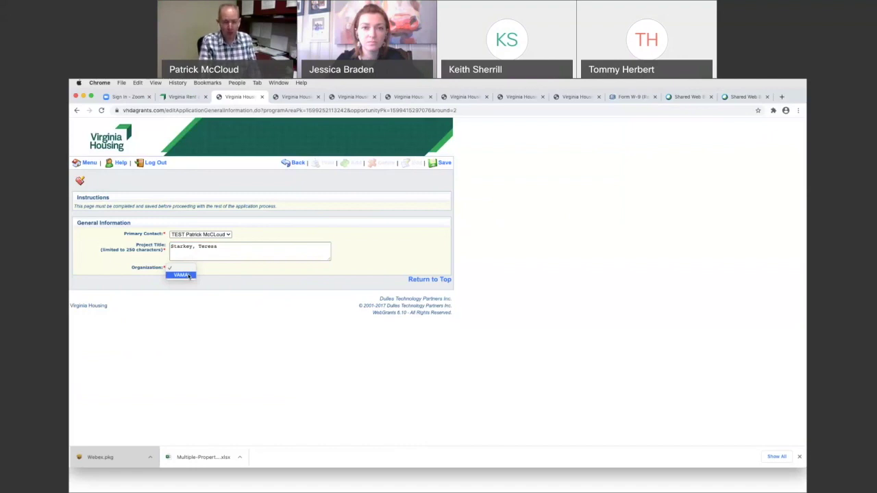
click(183, 274)
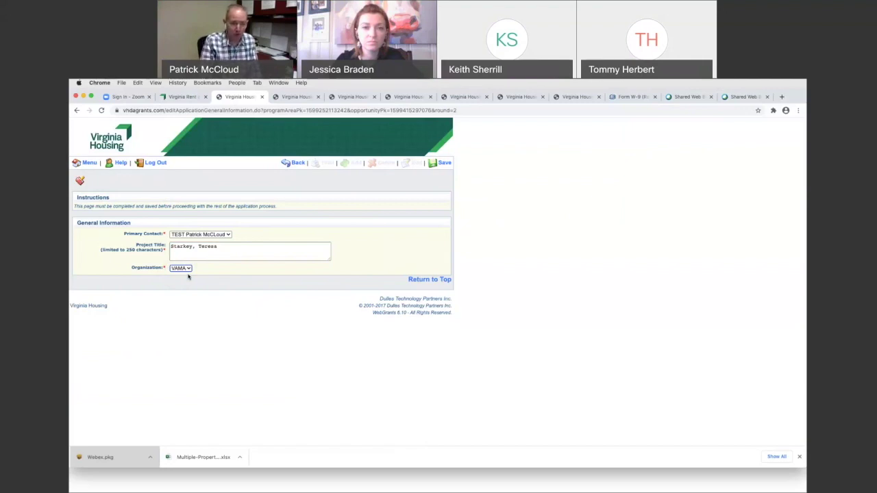
click(443, 164)
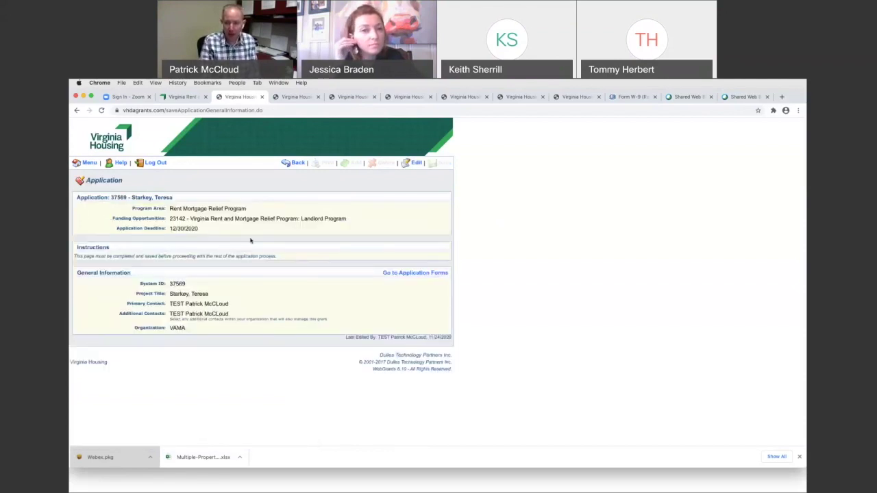
Step: Go to the application's forms list and bring up the RMRP Tenant Application link's context menu
click(410, 274)
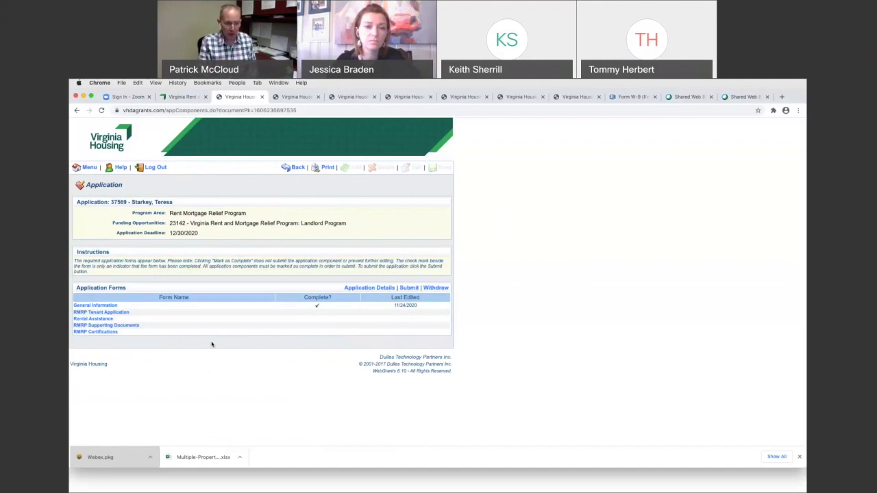
right_click(109, 313)
Step: Open the RMRP Tenant Application in a new browser tab and switch to it
click(113, 315)
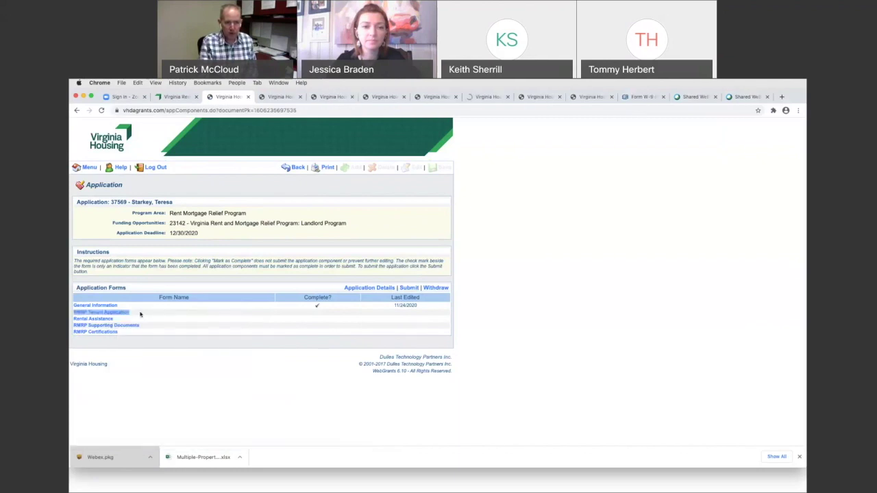
click(287, 98)
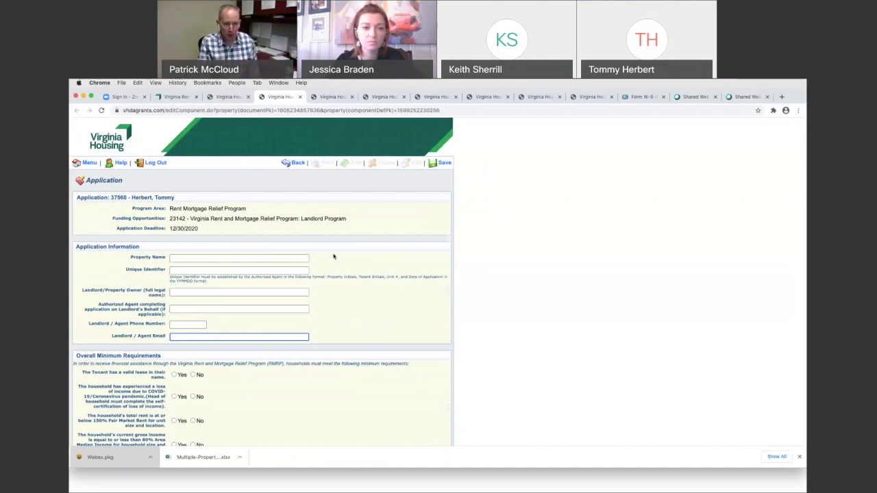
scroll(334, 256, down, 3)
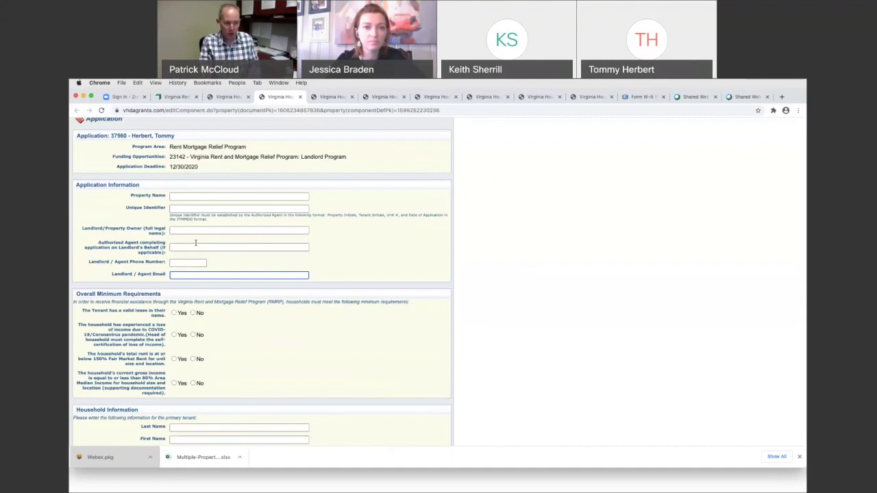
scroll(196, 243, down, 2)
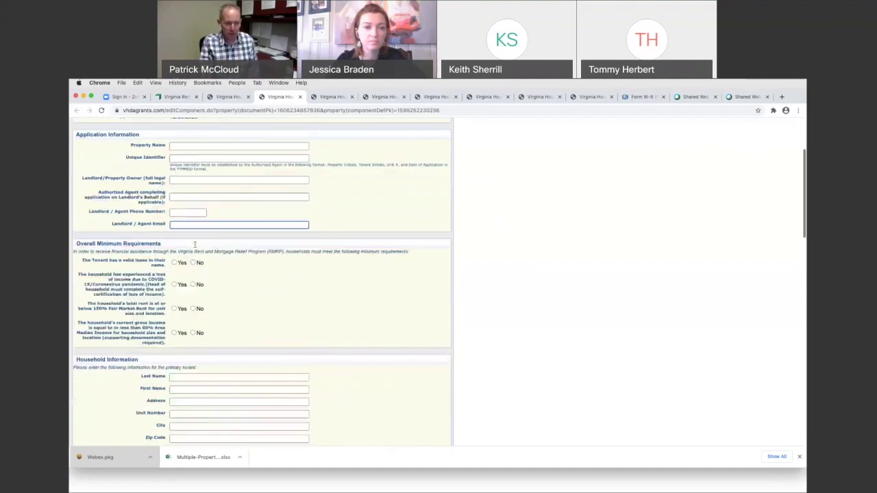
scroll(194, 245, down, 1)
scroll(195, 245, down, 1)
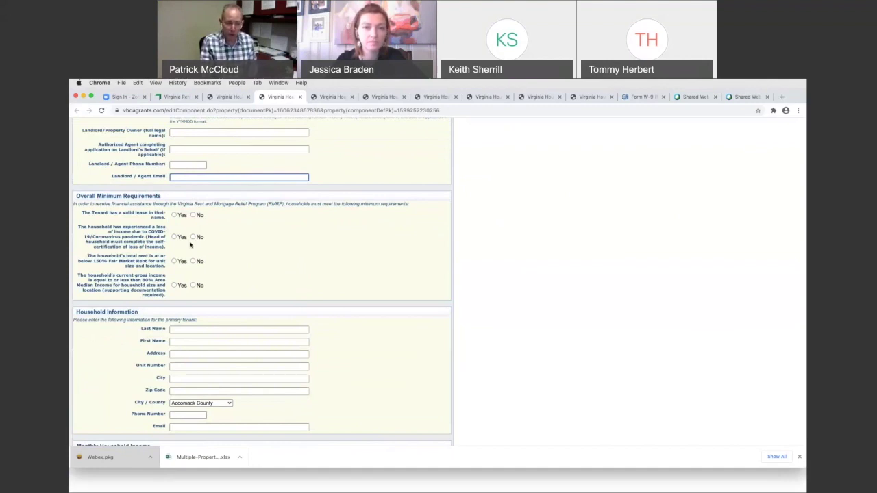
scroll(190, 245, down, 3)
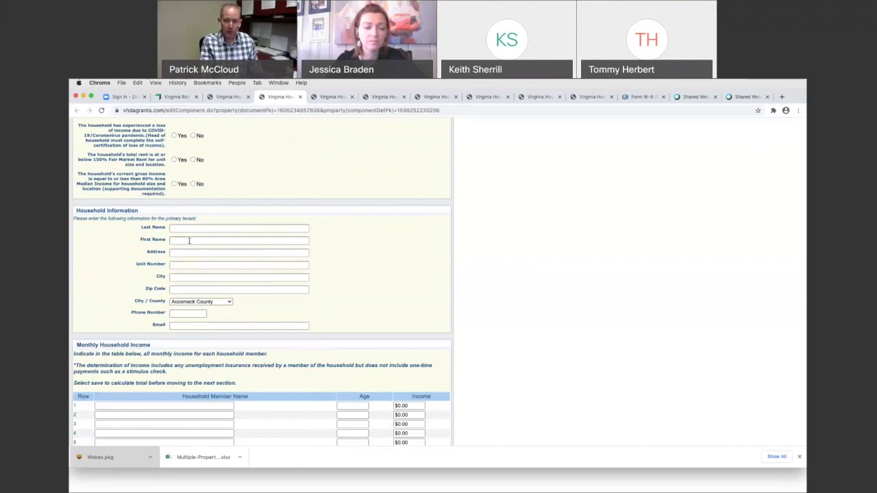
scroll(189, 241, down, 5)
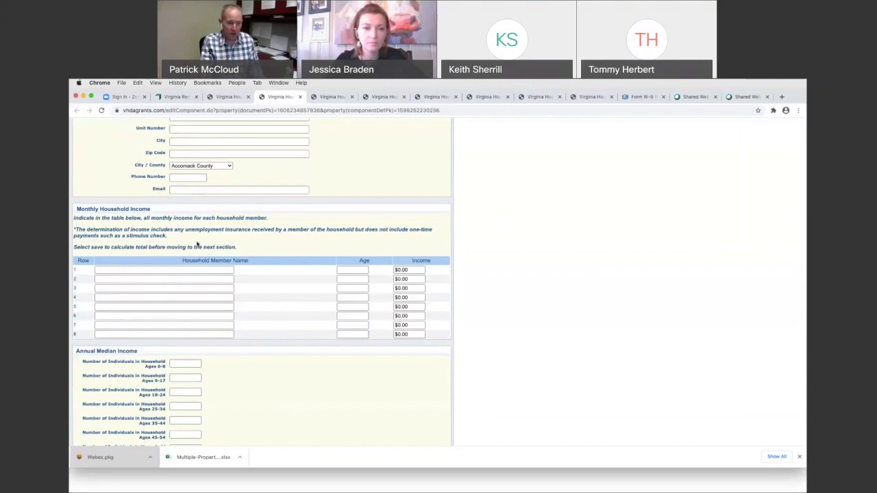
scroll(196, 244, down, 3)
scroll(197, 241, down, 2)
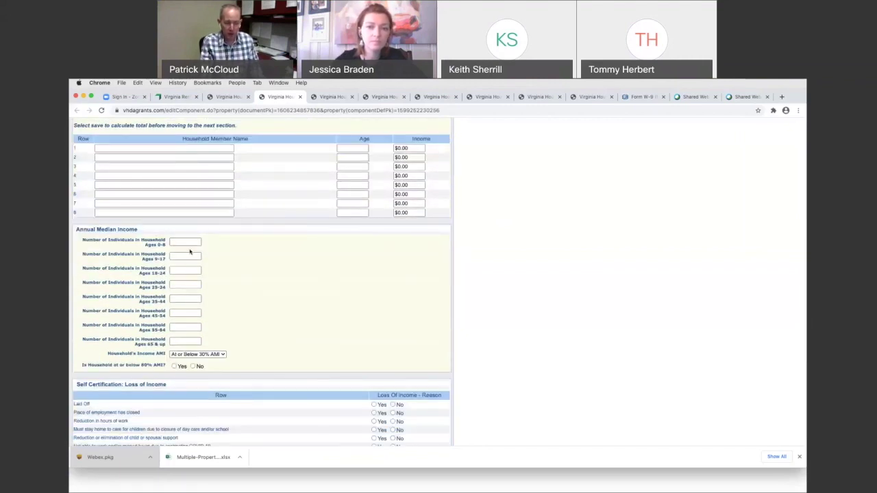
scroll(191, 252, down, 1)
scroll(191, 252, down, 3)
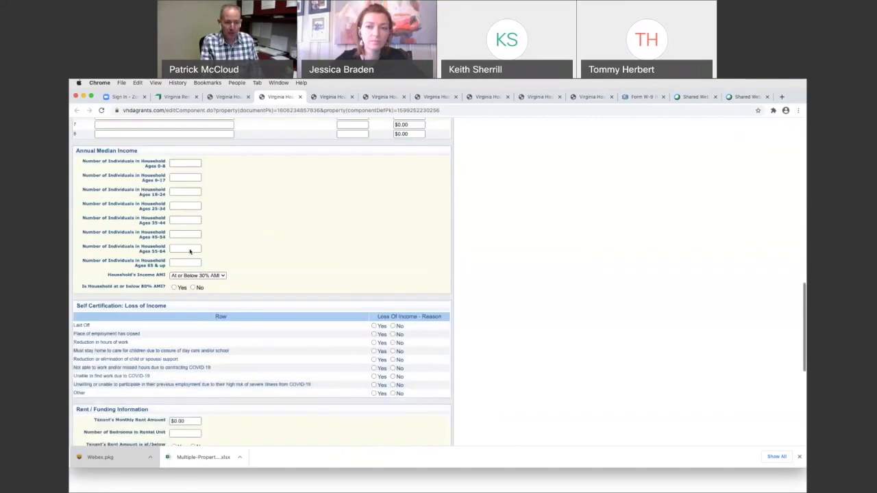
scroll(191, 251, down, 1)
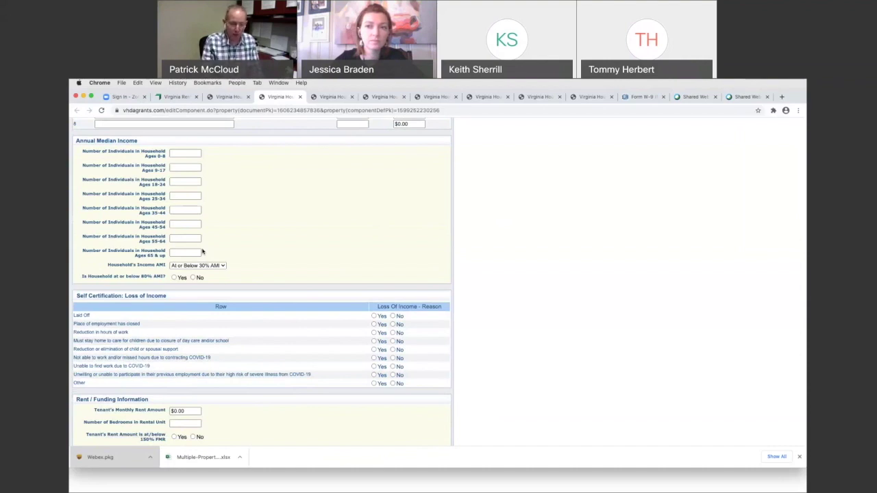
scroll(210, 295, down, 3)
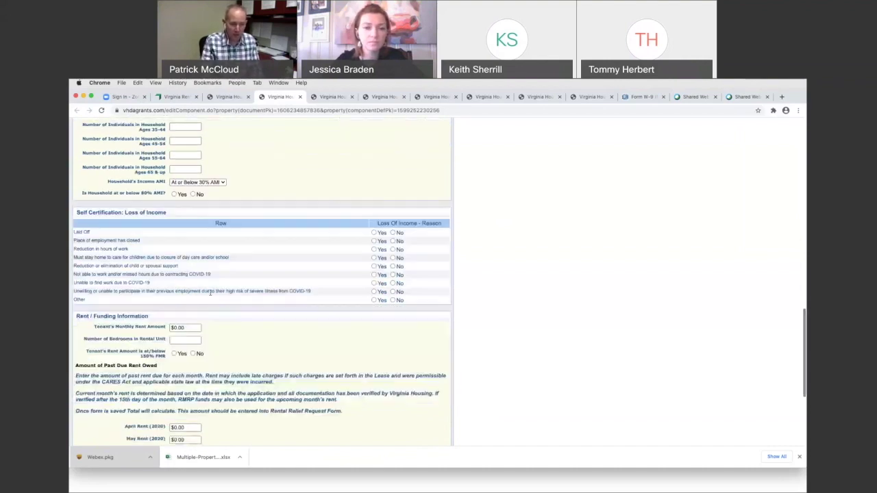
scroll(211, 293, down, 3)
Step: Scroll the blank tenant application back to the top, then switch to the second application's forms-list tab
scroll(210, 294, down, 2)
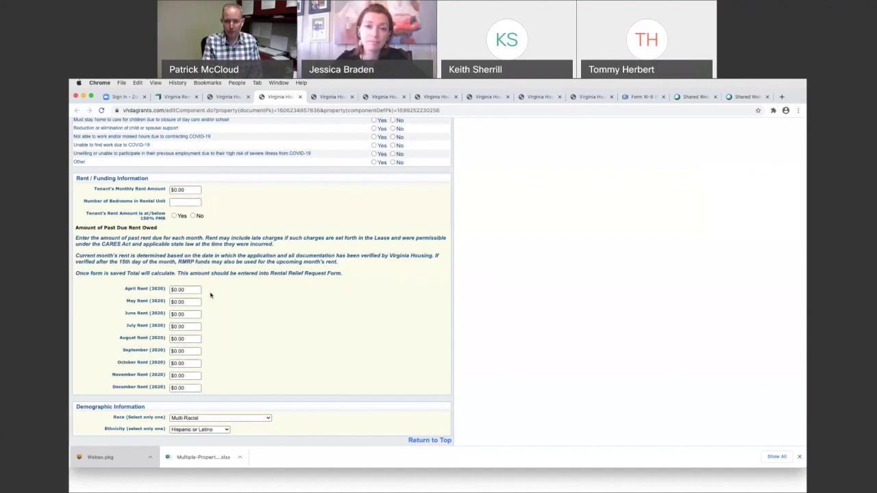
scroll(210, 295, down, 2)
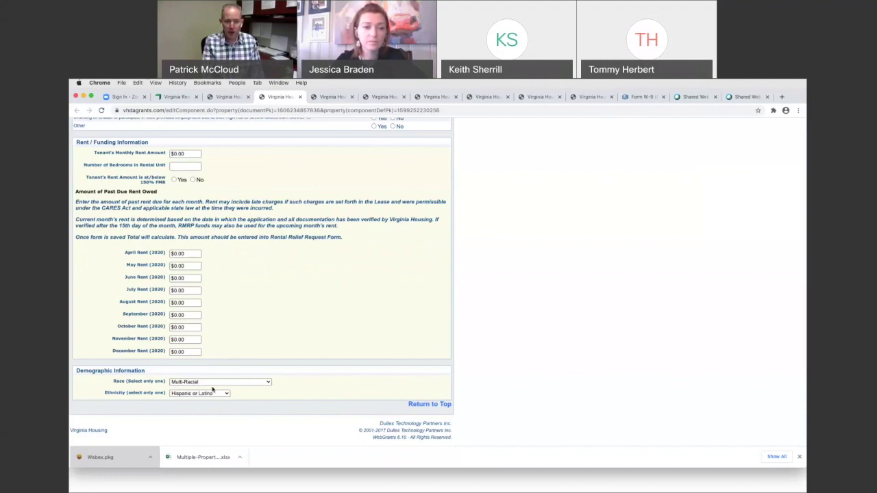
scroll(354, 256, up, 5)
scroll(353, 256, up, 15)
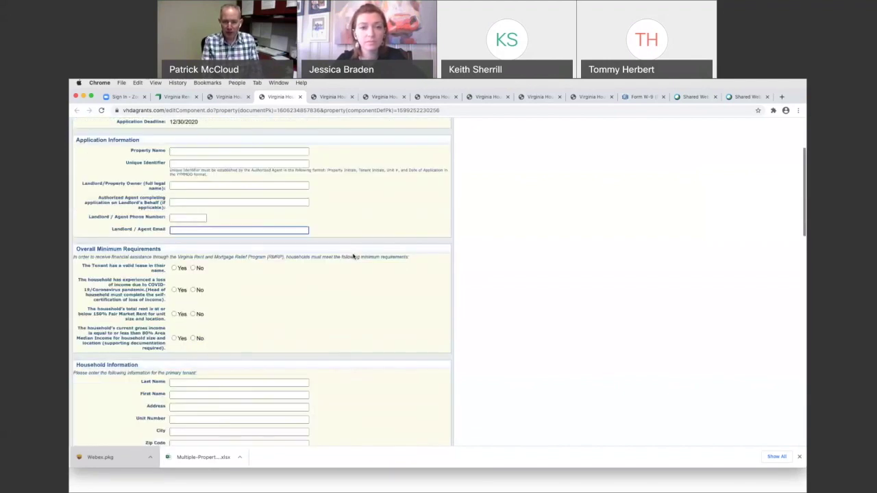
scroll(354, 256, up, 3)
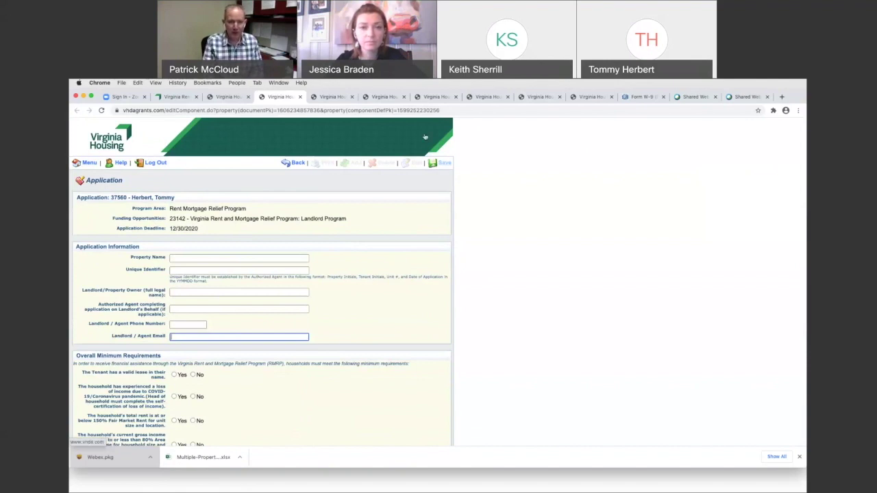
click(228, 99)
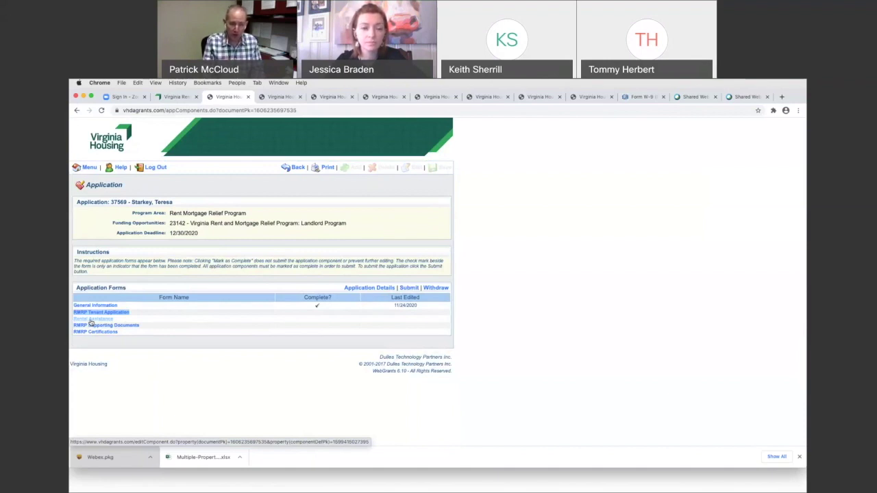
click(90, 320)
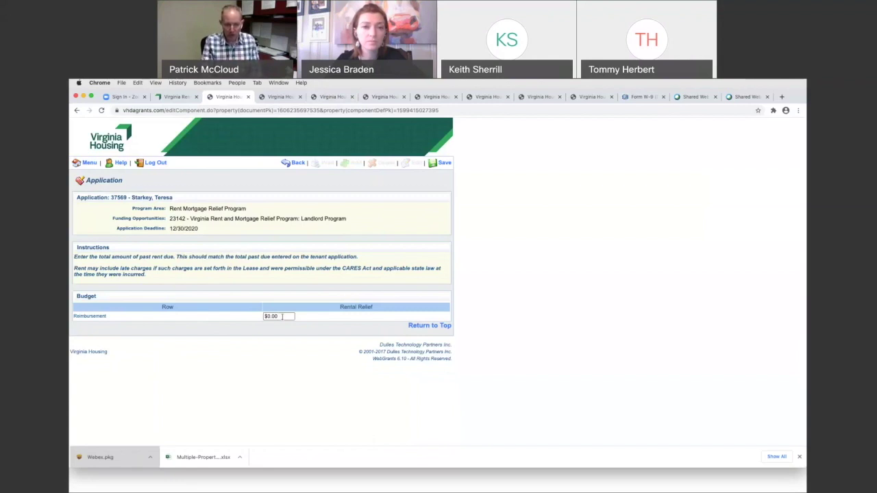
click(268, 316)
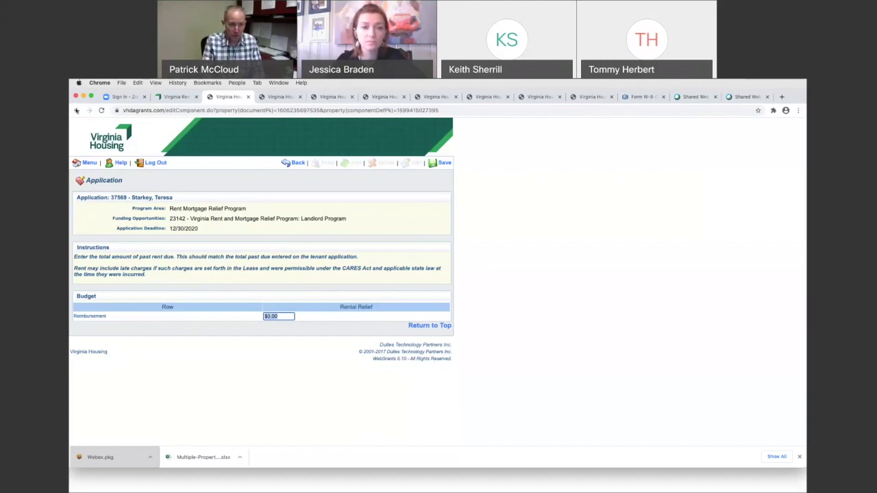
click(76, 111)
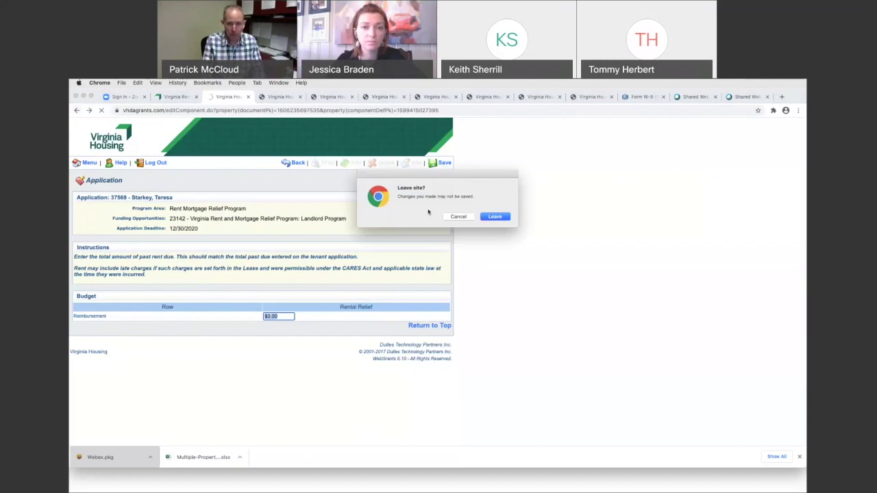
click(494, 216)
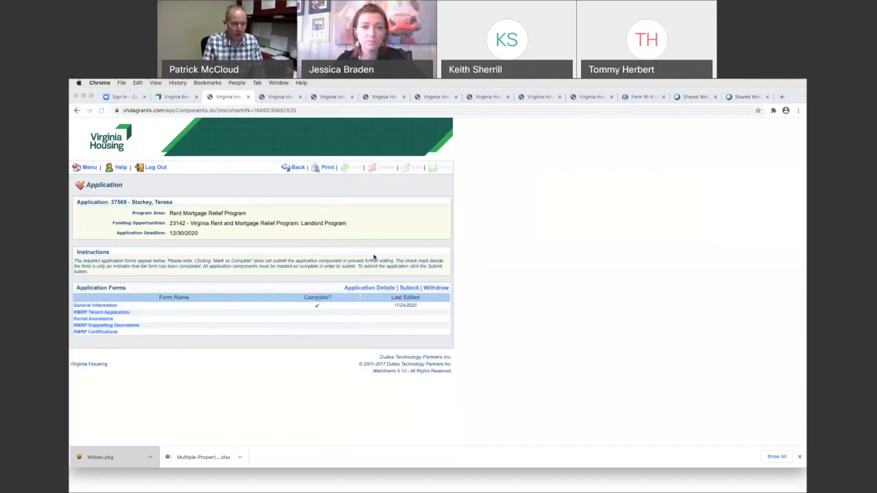
click(94, 327)
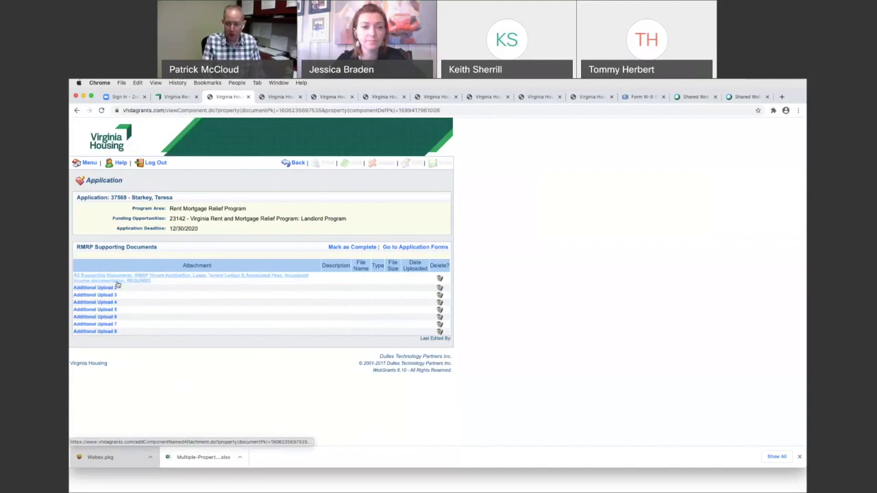
click(122, 282)
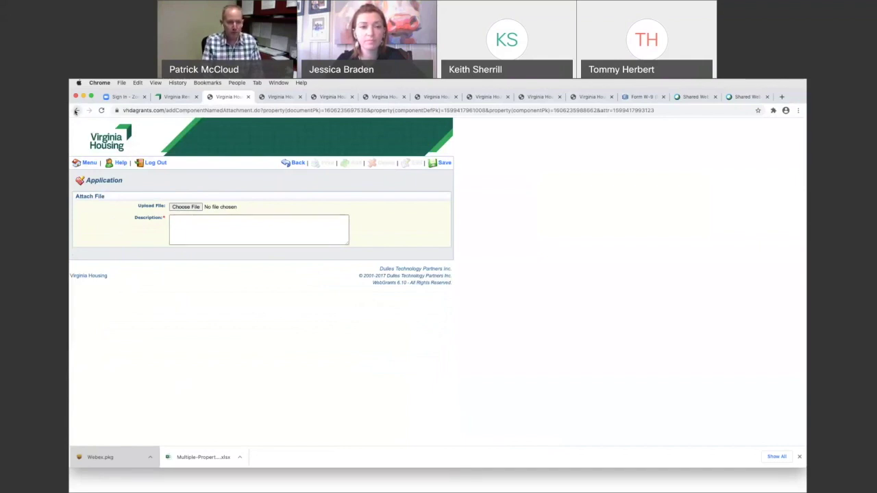
click(77, 111)
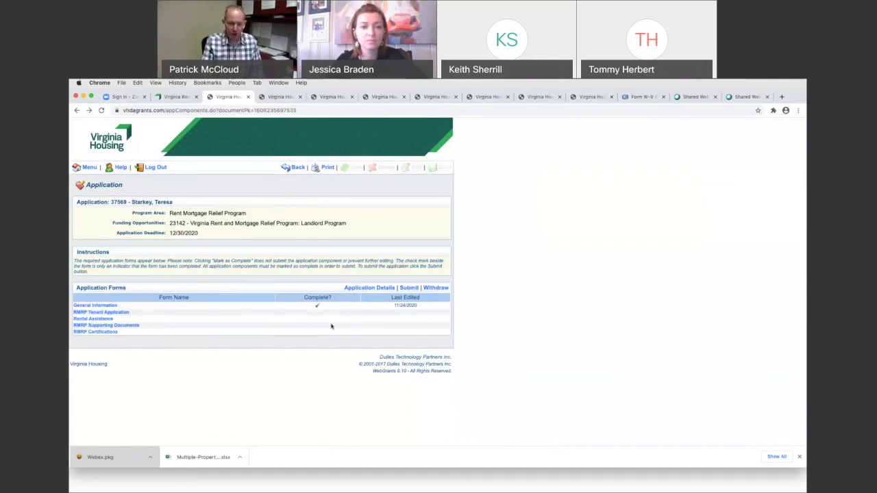
click(98, 332)
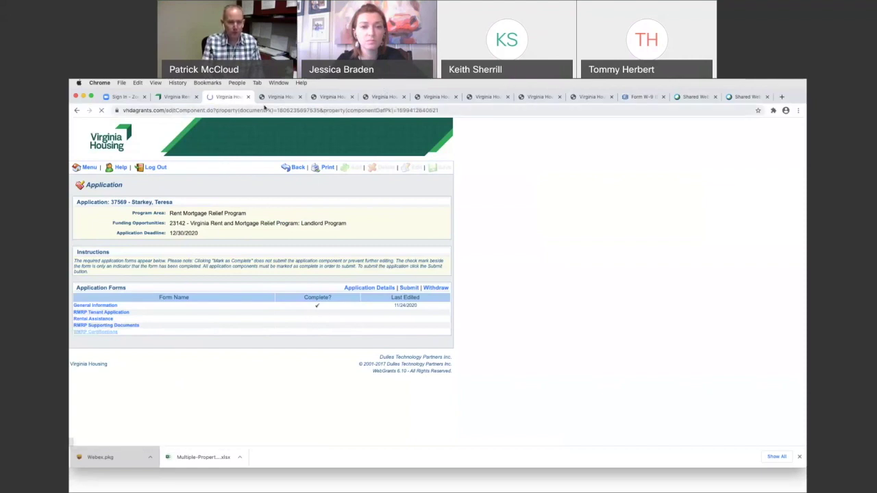
scroll(290, 261, down, 3)
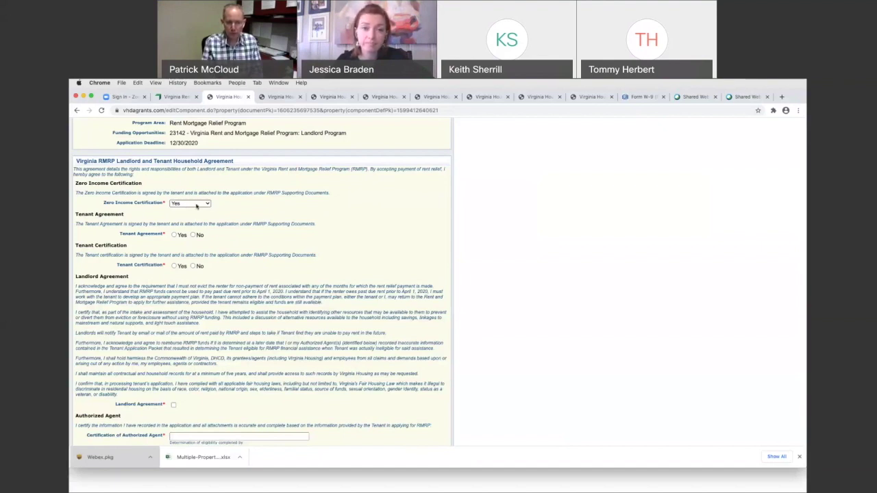
click(197, 205)
click(175, 235)
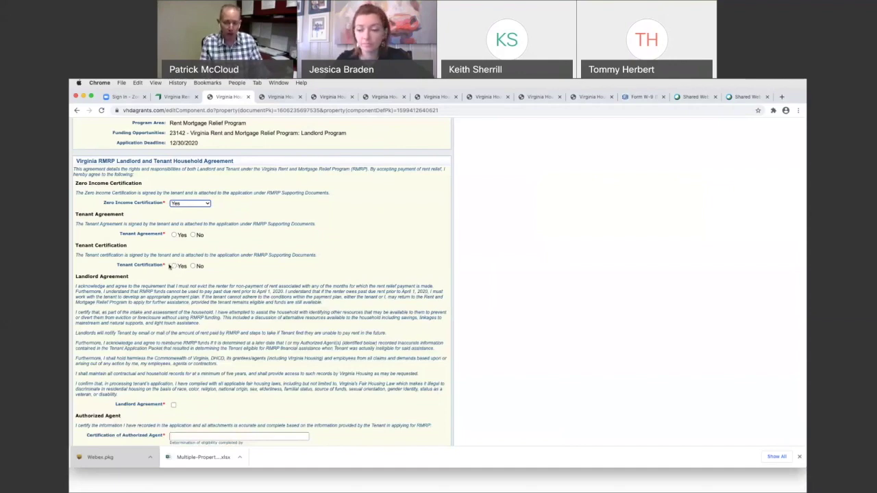
scroll(165, 267, down, 2)
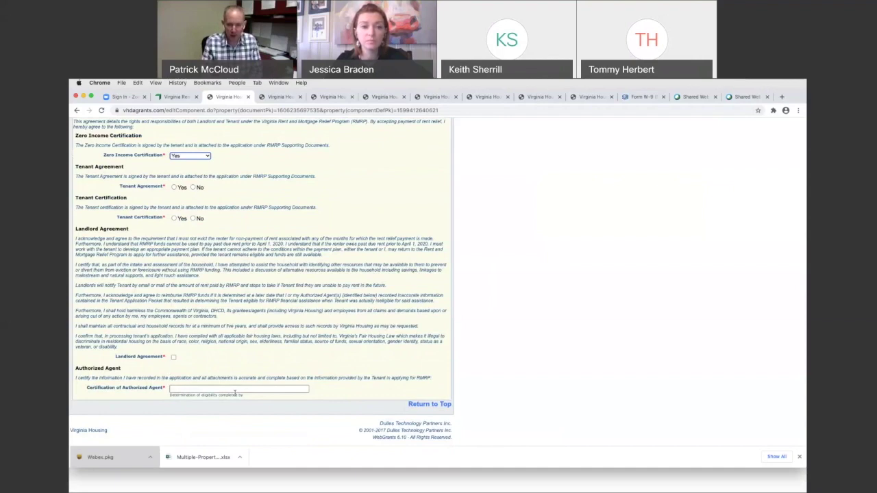
scroll(448, 140, up, 3)
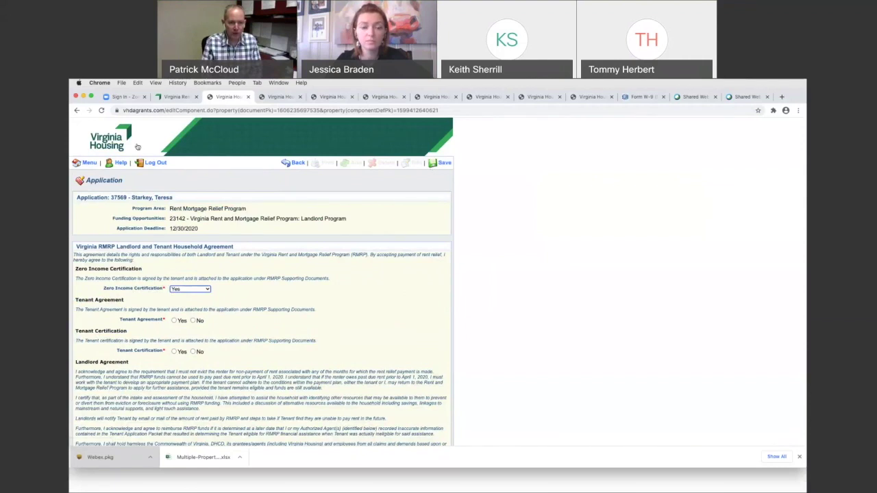
click(77, 111)
click(494, 217)
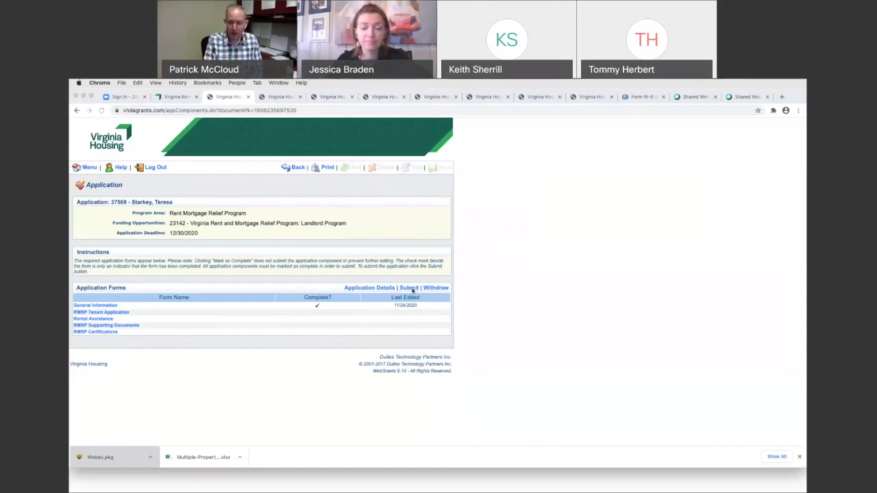
Step: Back out through the Applications list with two Landlord Program applications to the Welcome menu
click(297, 169)
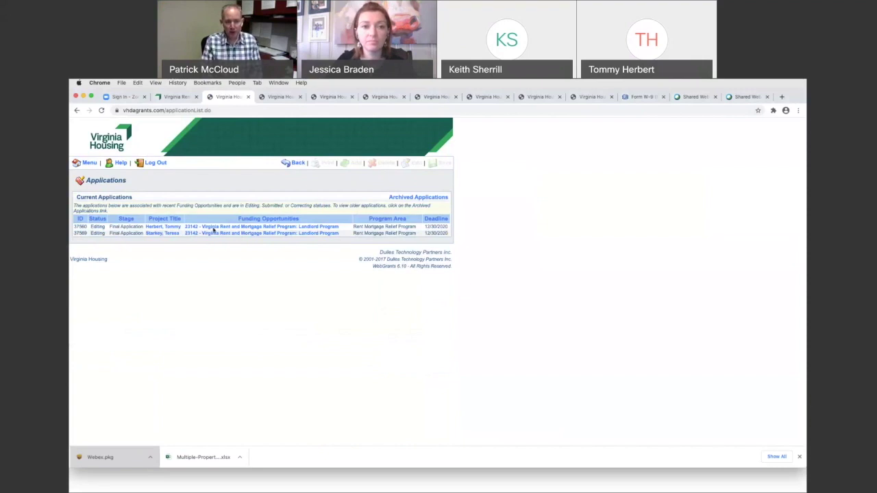
click(175, 234)
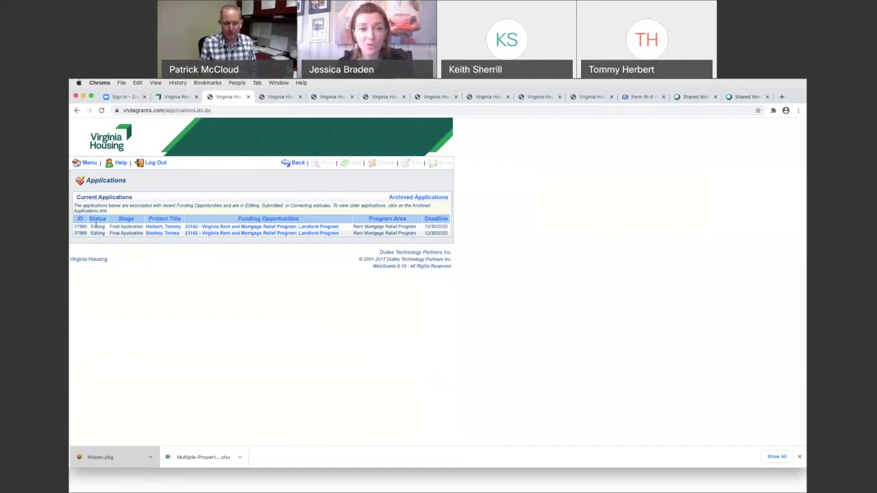
click(293, 163)
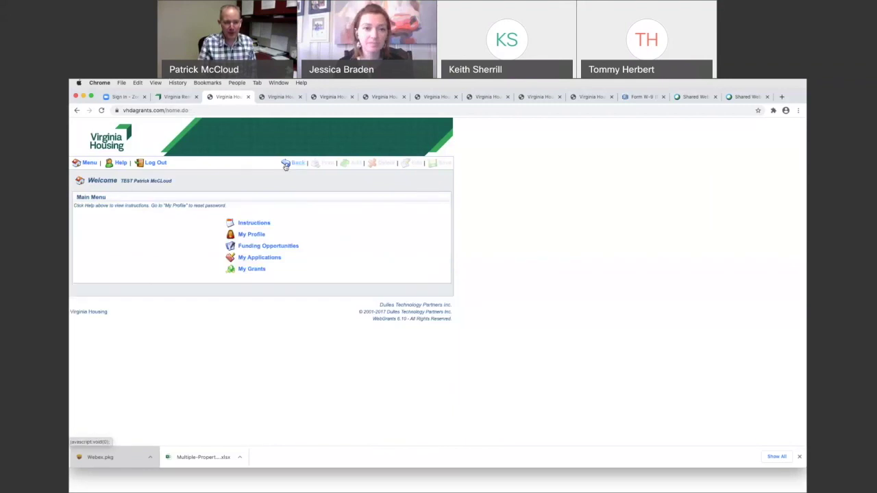
Step: Confirm My Grants is empty, then open the second Landlord Program application's forms list
click(244, 269)
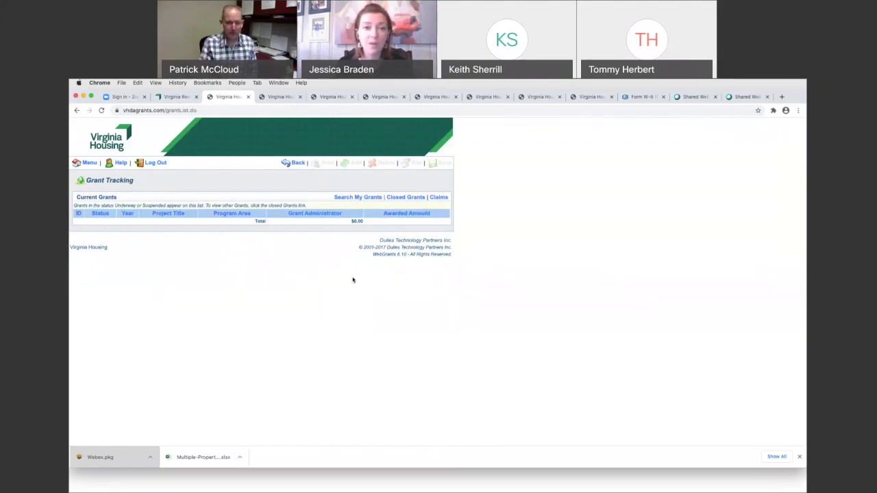
click(298, 163)
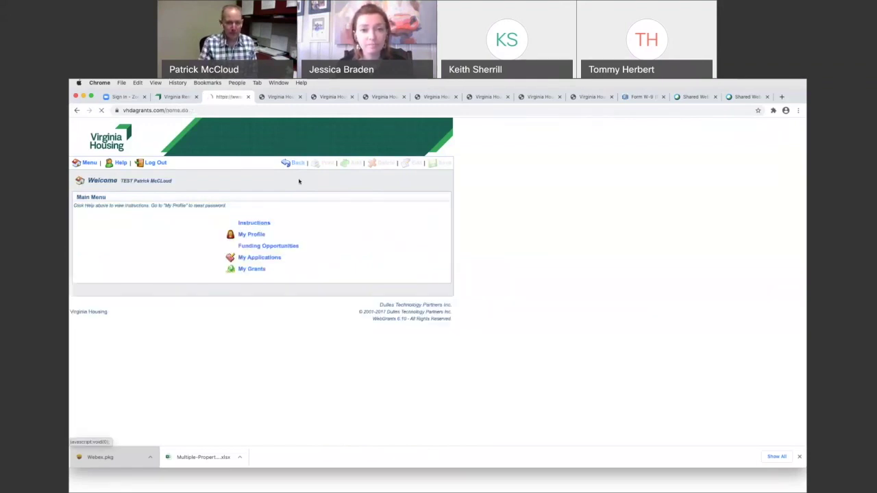
click(228, 259)
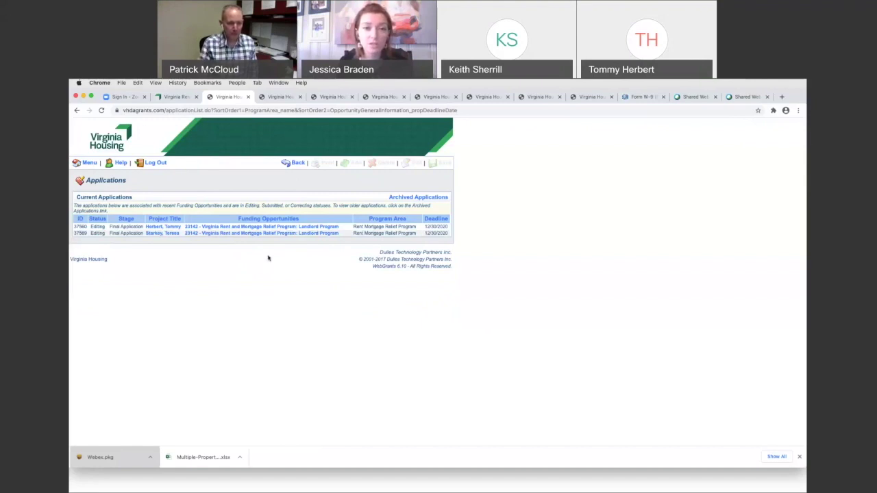
click(164, 234)
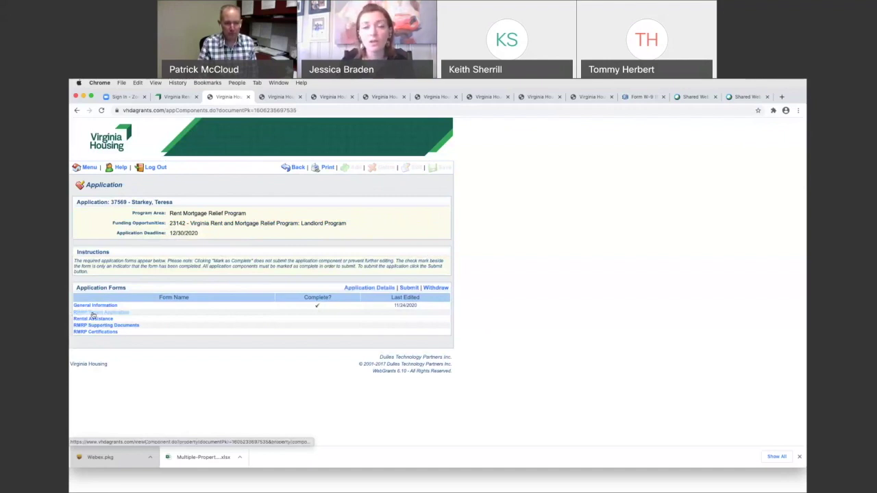
Step: Open the RMRP Tenant Application in edit mode, then leave it without saving changes
click(94, 314)
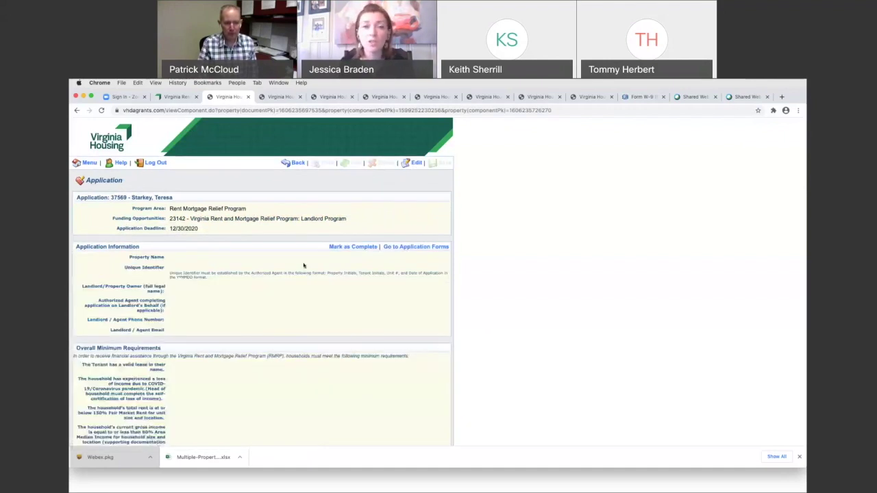
click(415, 164)
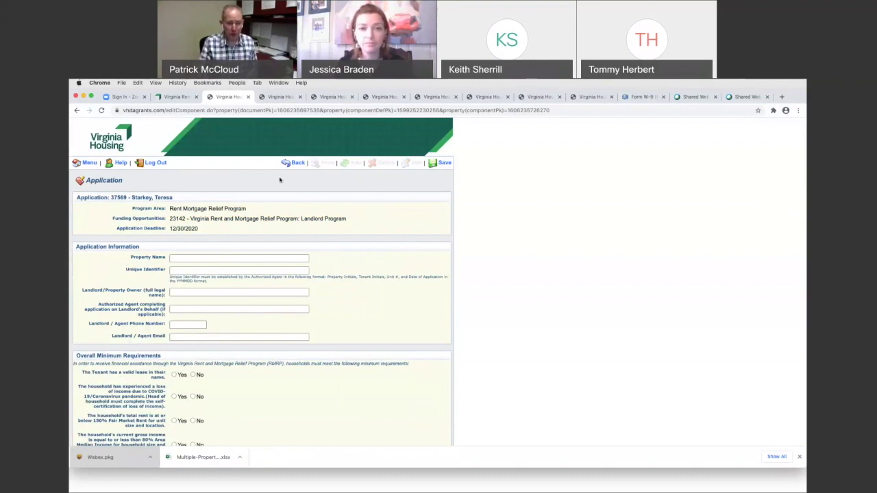
click(296, 165)
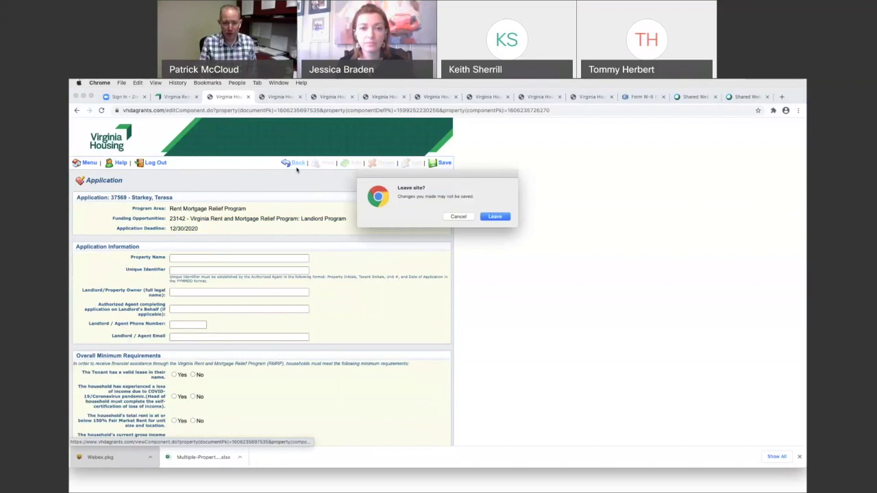
click(496, 218)
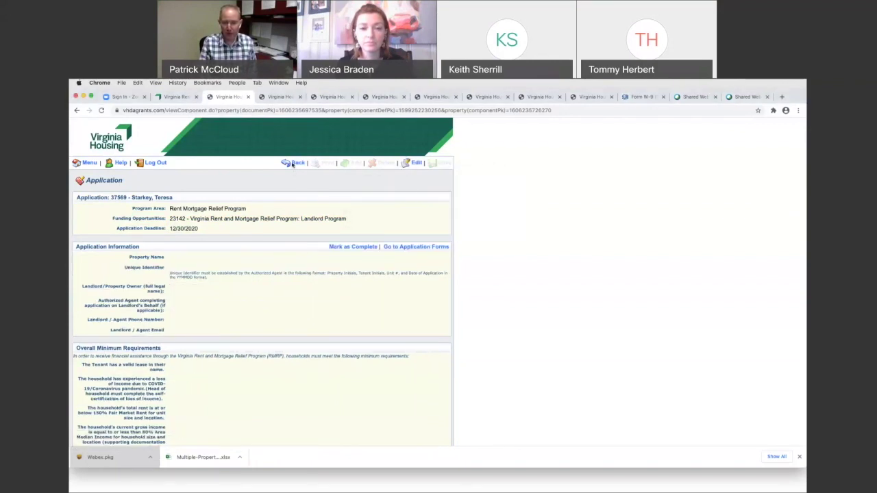